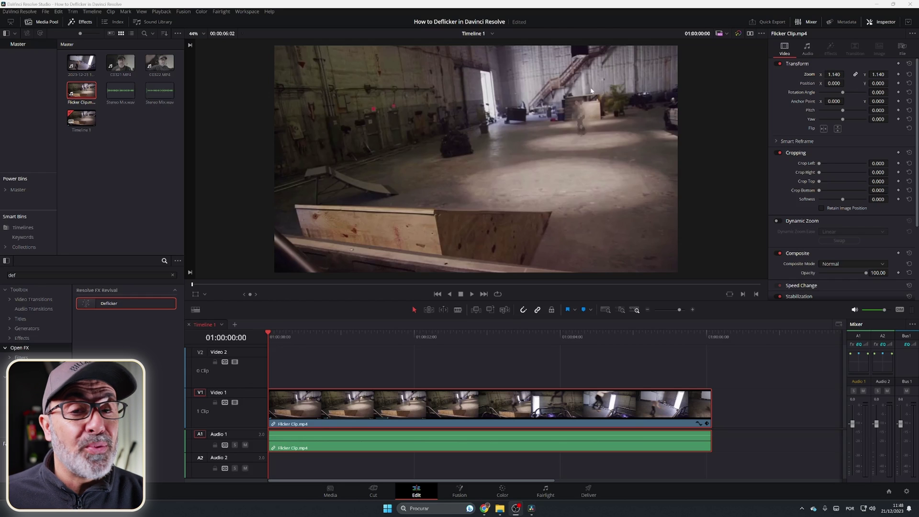
Review the flicker, then apply Deflicker from a 'deflic' effects search to the V1 skate clip.
click(472, 294)
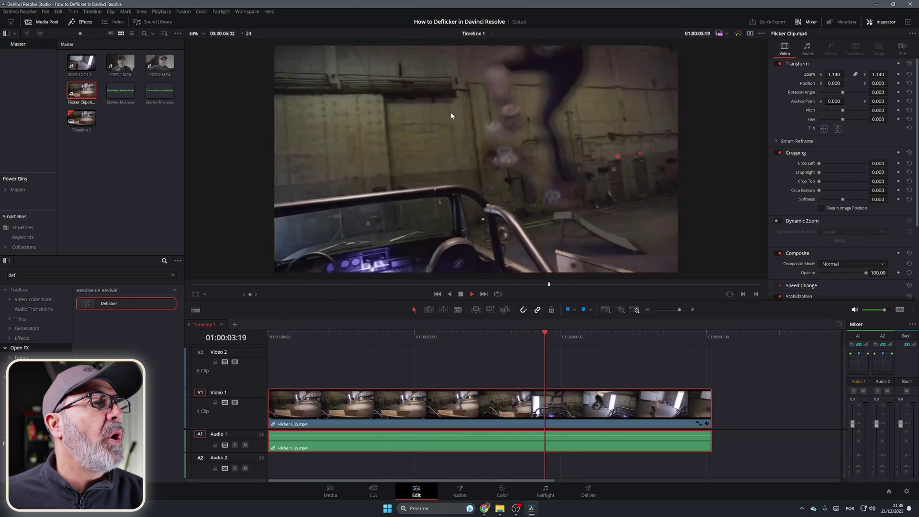
click(461, 294)
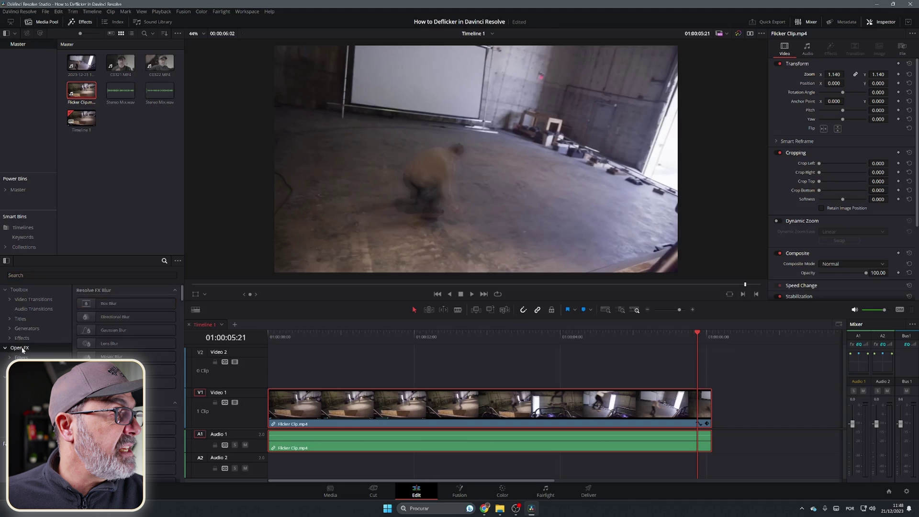
click(172, 275)
click(91, 275)
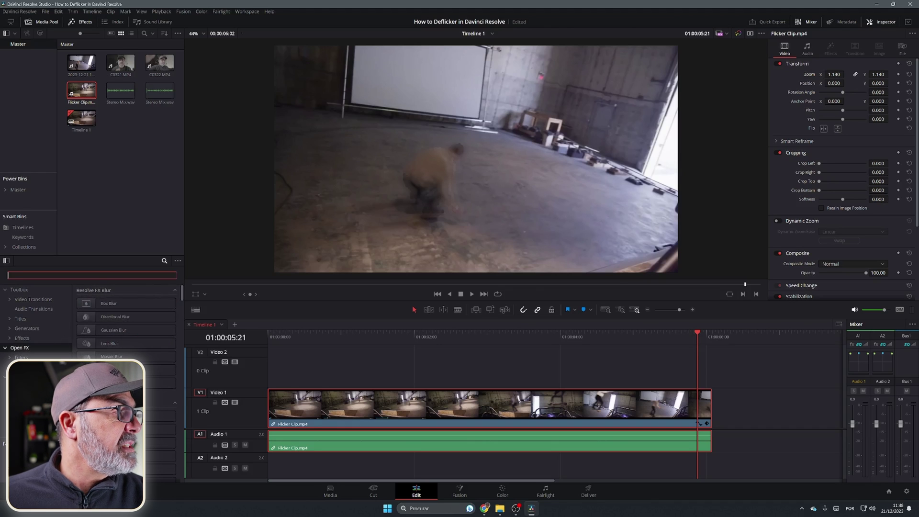
text(deflic)
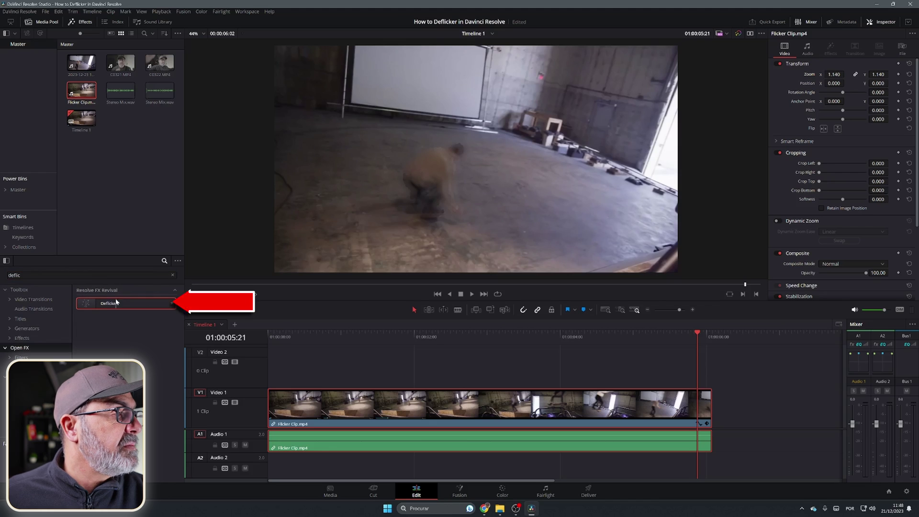
drag(117, 302, 378, 403)
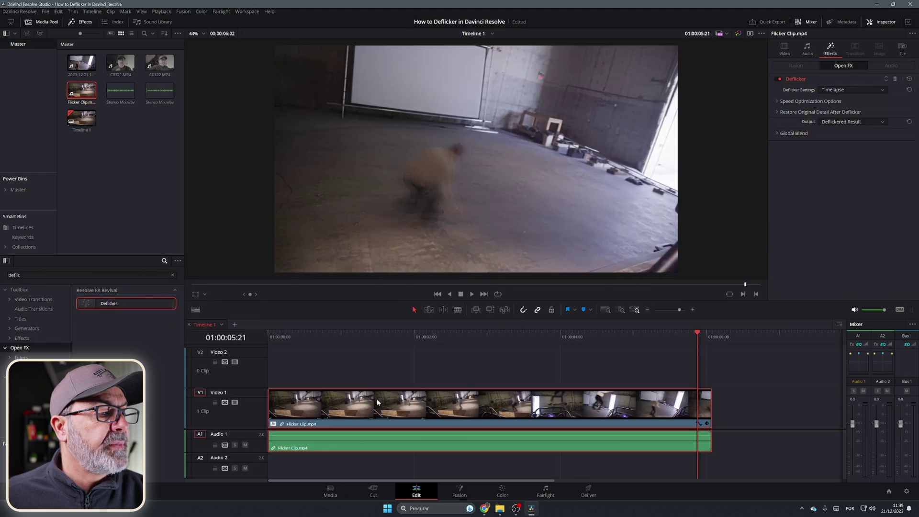
click(831, 50)
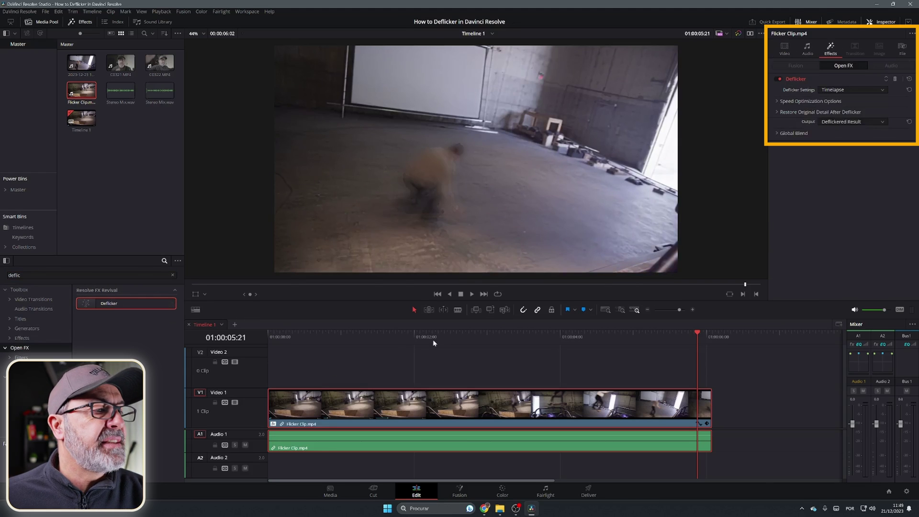
Play the deflickered clip from 01:00:04:22 and scrub back through its final seconds.
drag(637, 335, 268, 341)
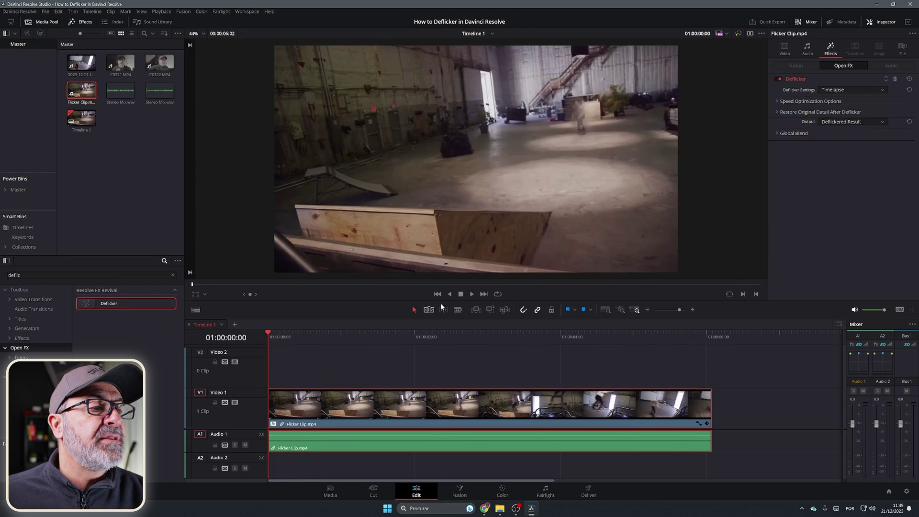
click(473, 295)
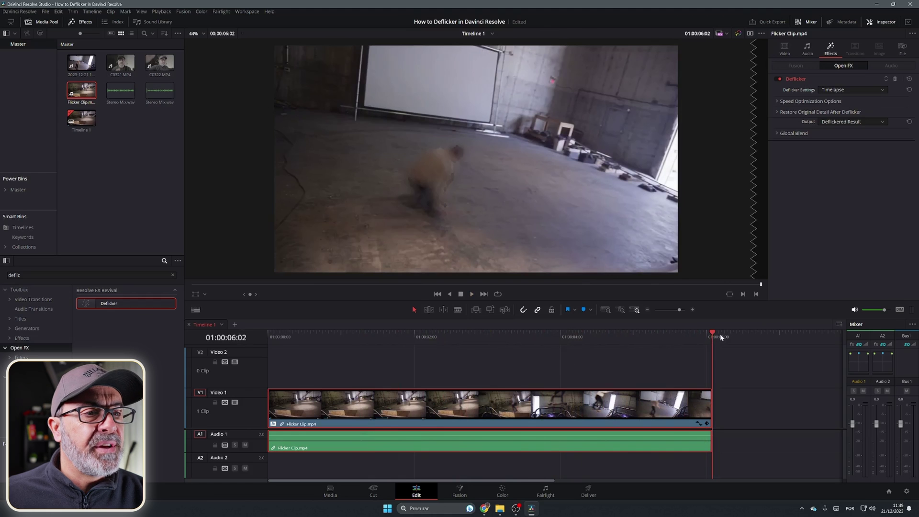
drag(720, 334, 335, 343)
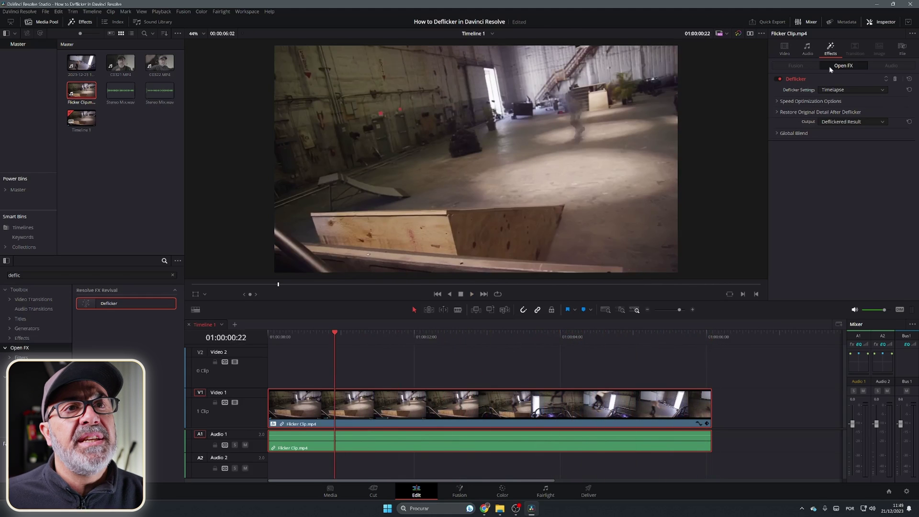
Switch the Deflicker preset to Fluoro Light and play the clip to compare.
click(871, 90)
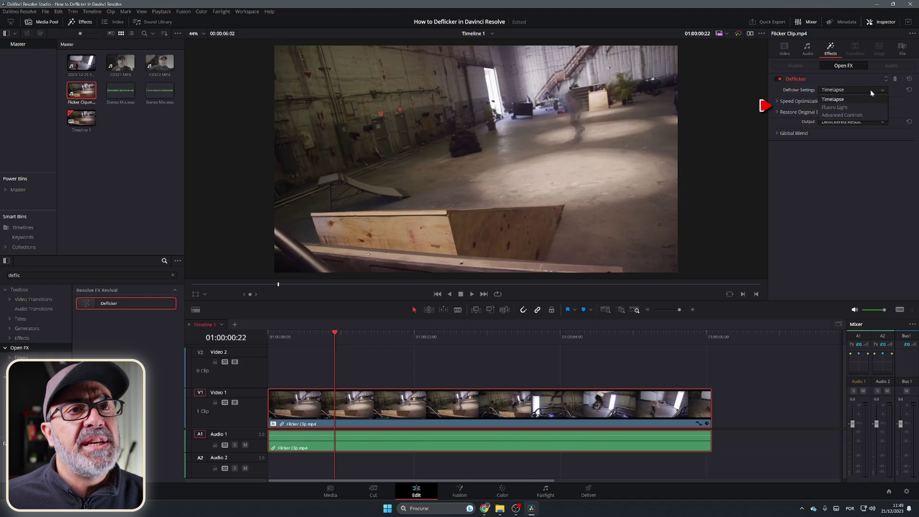
click(851, 107)
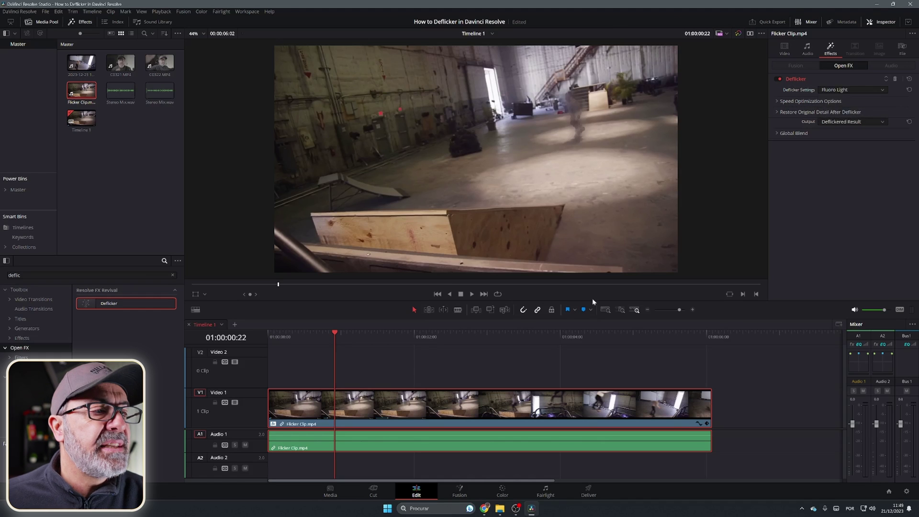
click(473, 293)
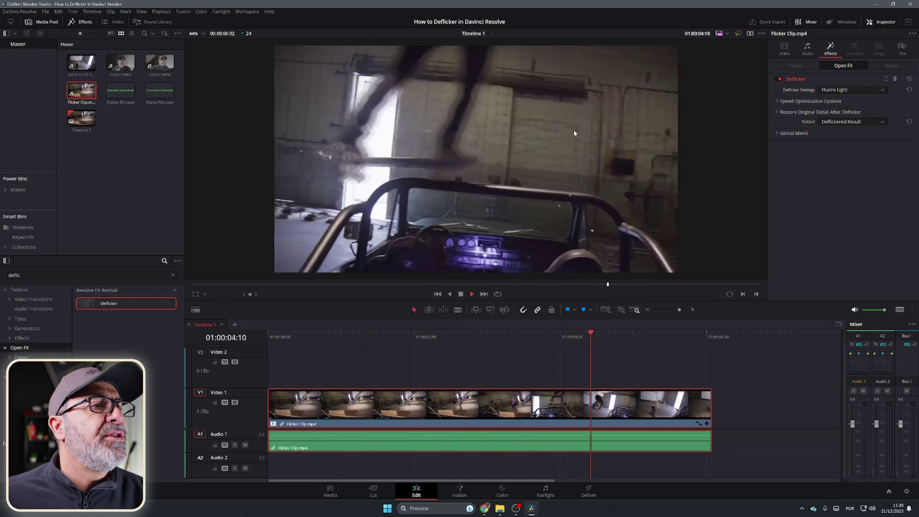
click(835, 89)
Switch Deflicker to Advanced Controls and play the clip with Frames Either Side at 2.
click(838, 117)
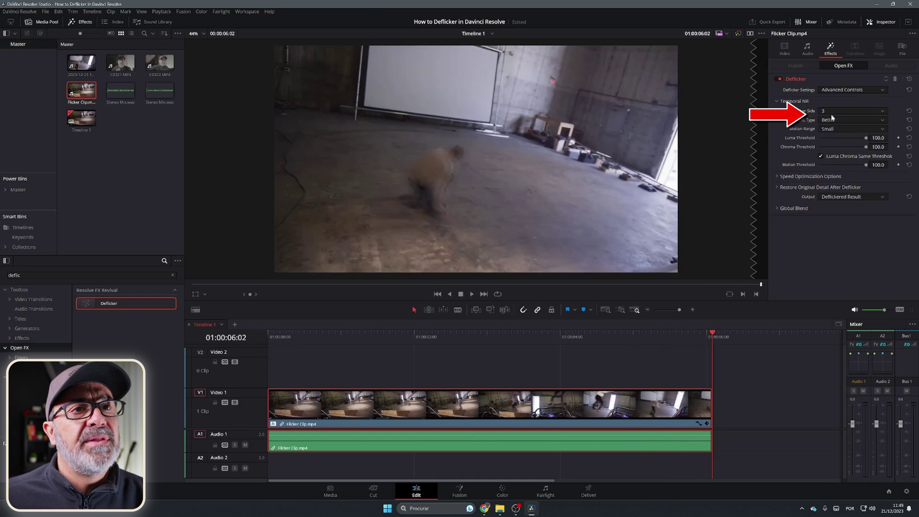
key(space)
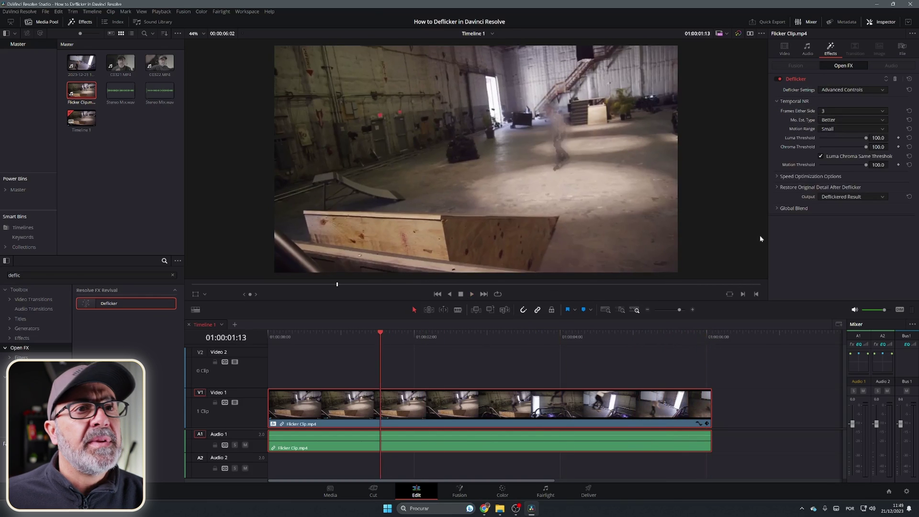
click(843, 110)
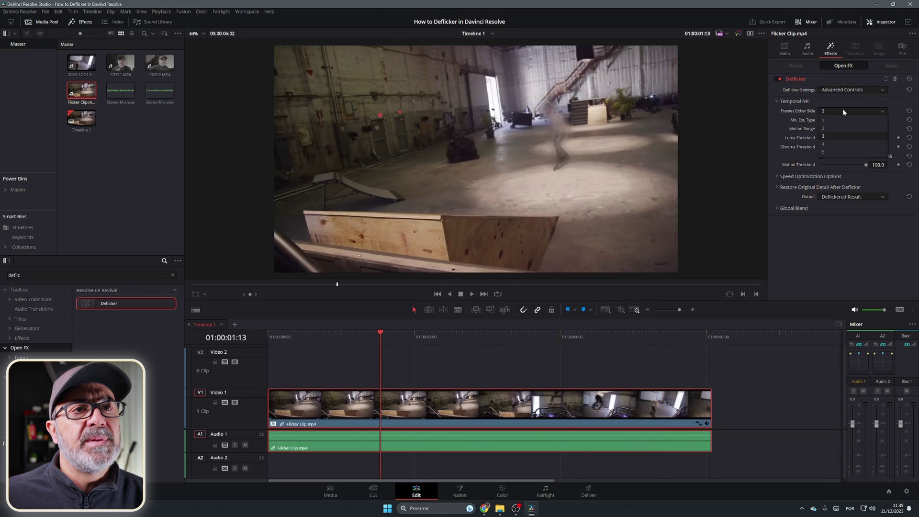
click(831, 129)
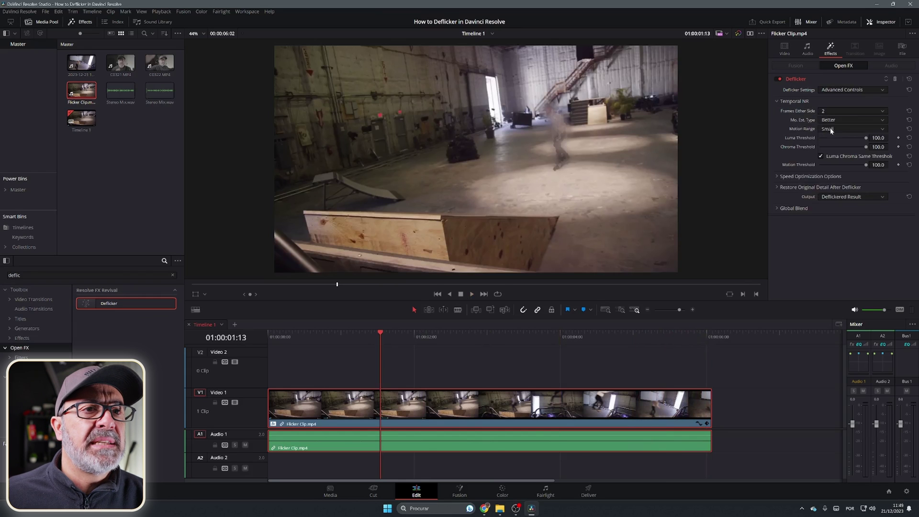
click(472, 294)
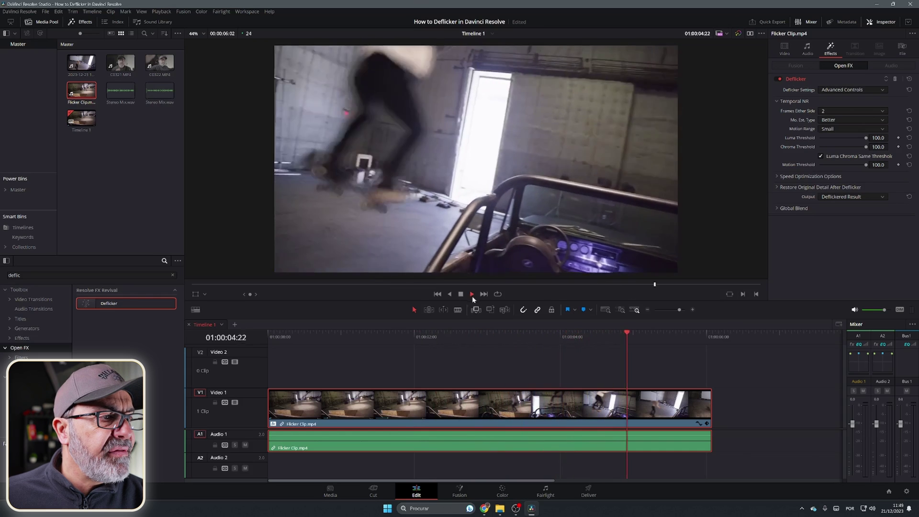
key(space)
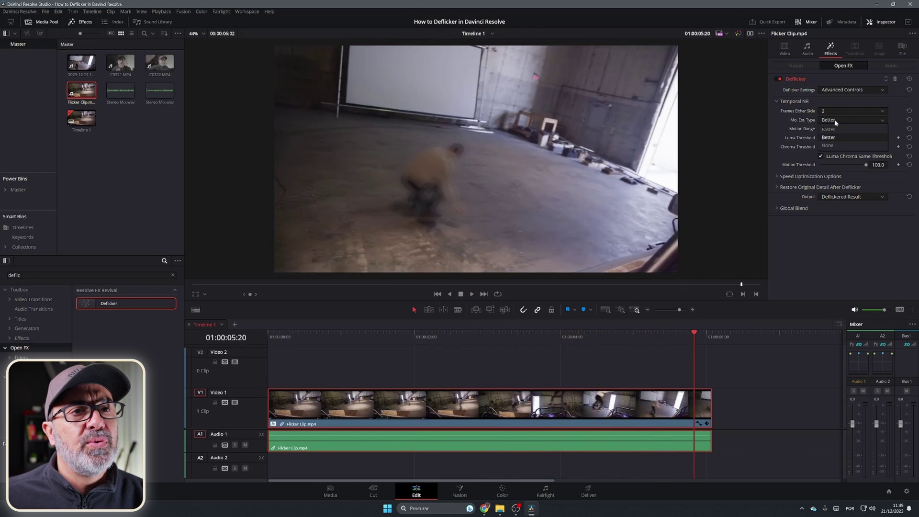
Restore Frames Either Side to 3 and replay from 01:00:01:19.
click(834, 110)
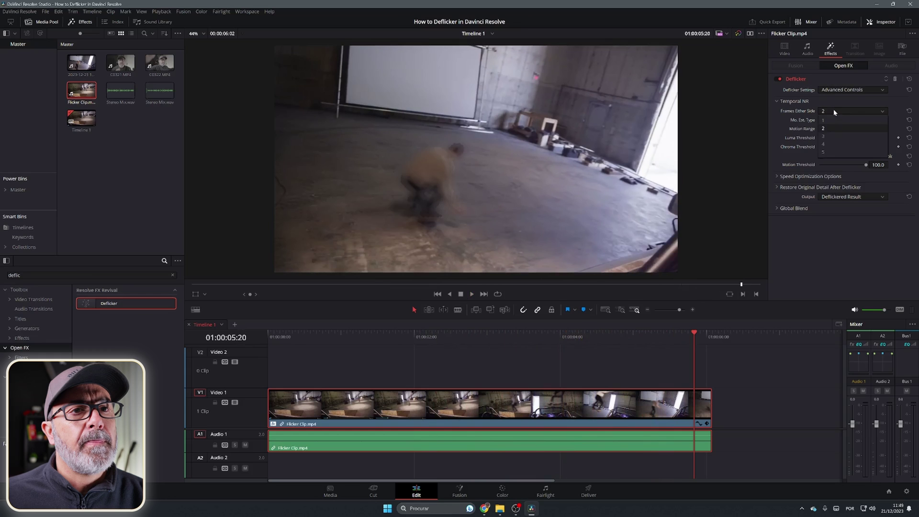
click(826, 137)
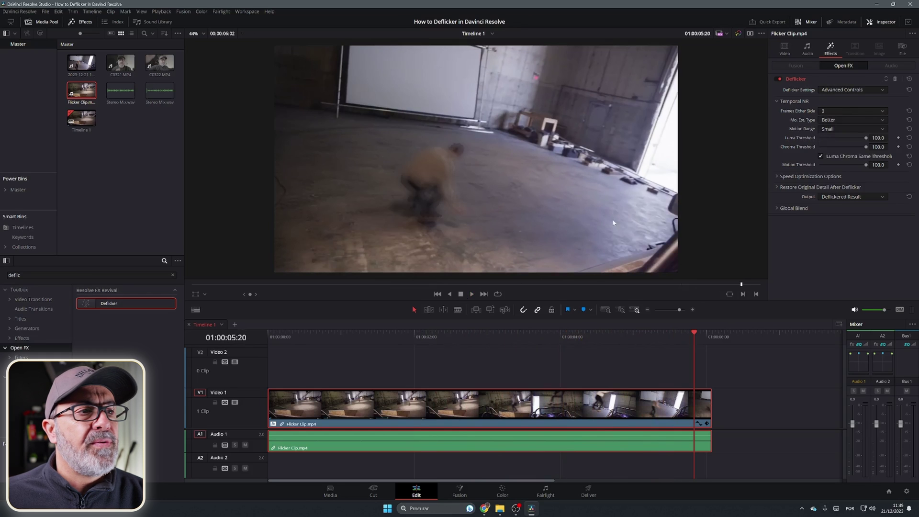
click(362, 284)
click(472, 295)
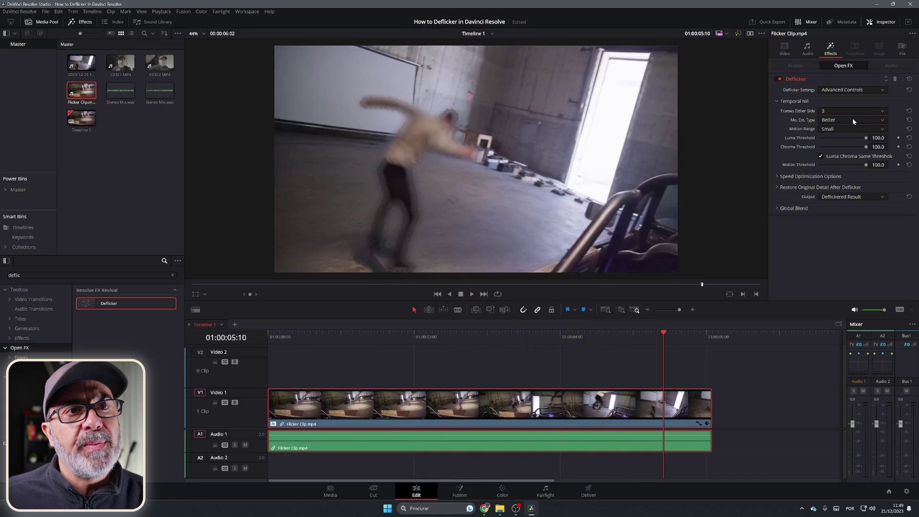
Set Mo. Est. Type to None and play the clip from the beginning.
click(852, 120)
click(834, 147)
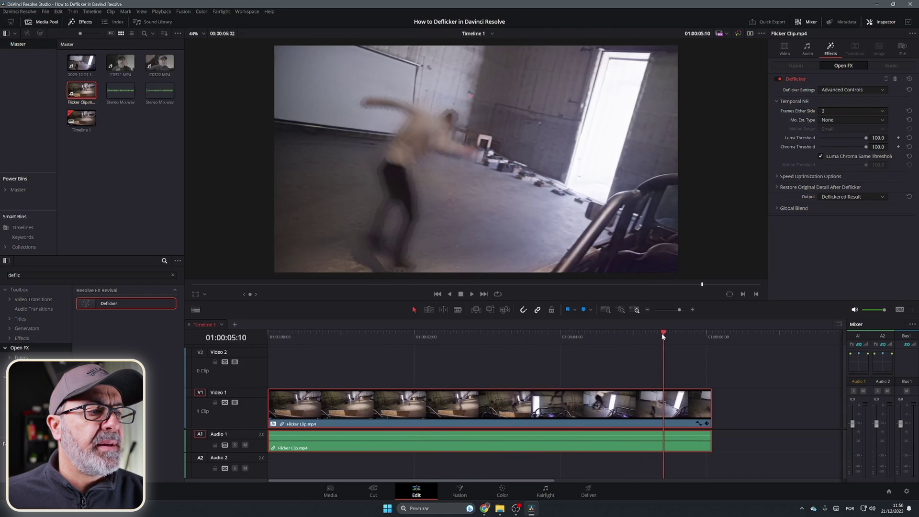
click(437, 294)
click(473, 294)
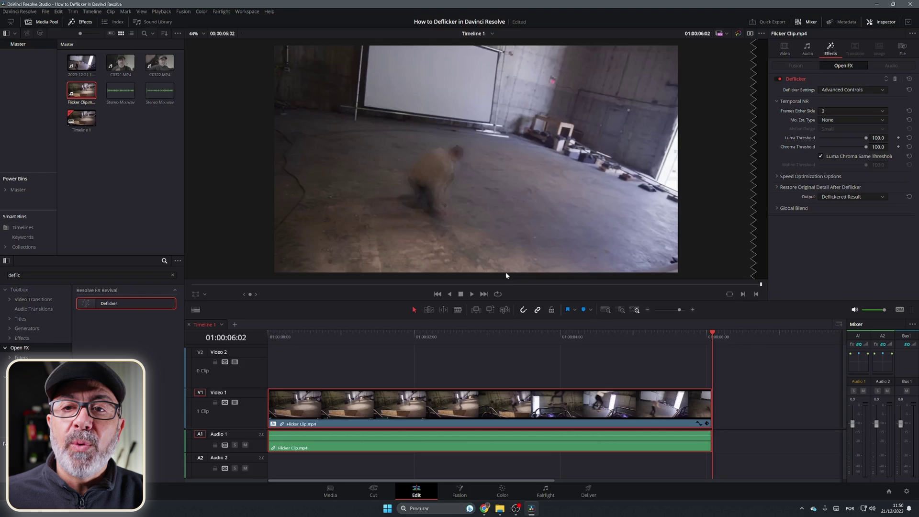
Delete the Deflicker effect from the clip and move to the Color page.
click(895, 79)
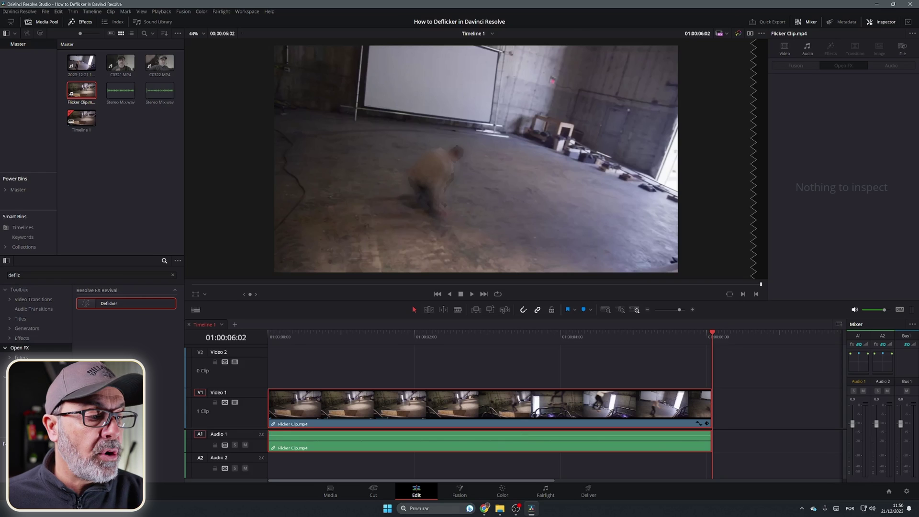
click(502, 492)
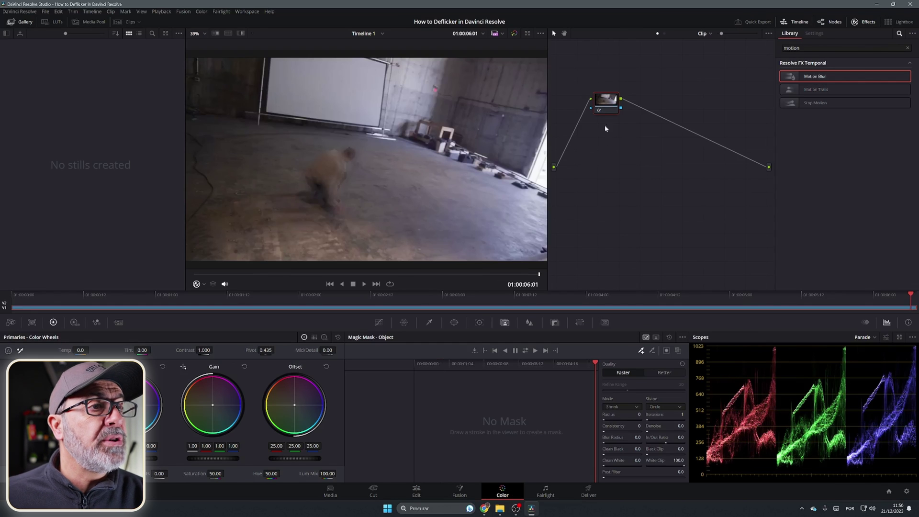
Add two serial nodes after node 01 and apply Deflicker to node 01.
key(alt+s)
key(alt+s)
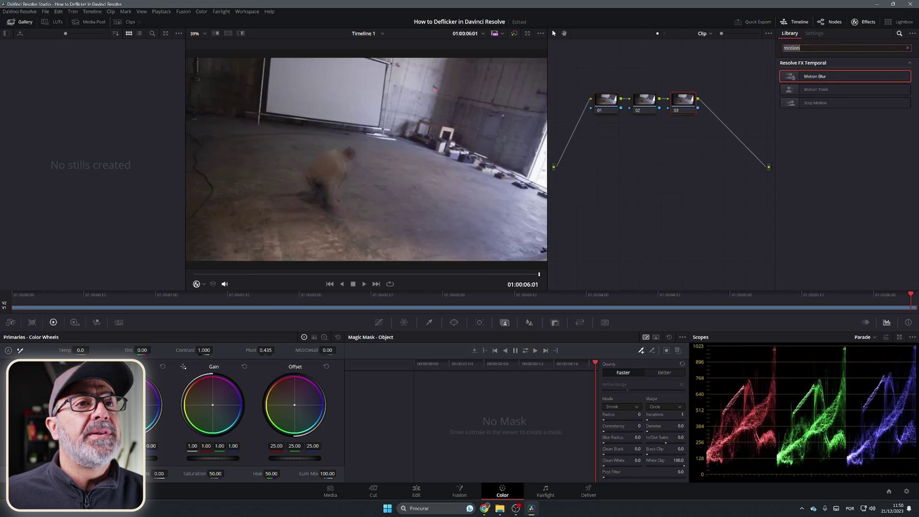
click(613, 100)
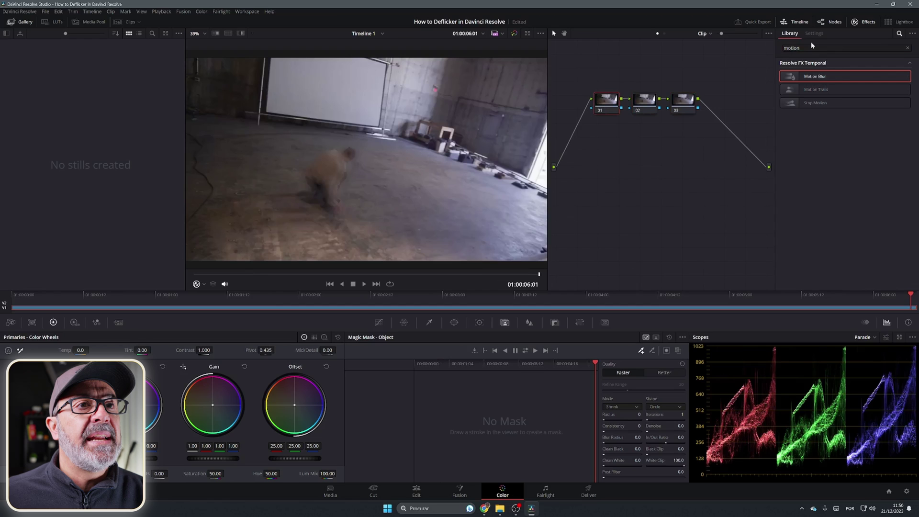
double_click(792, 48)
text(Defli)
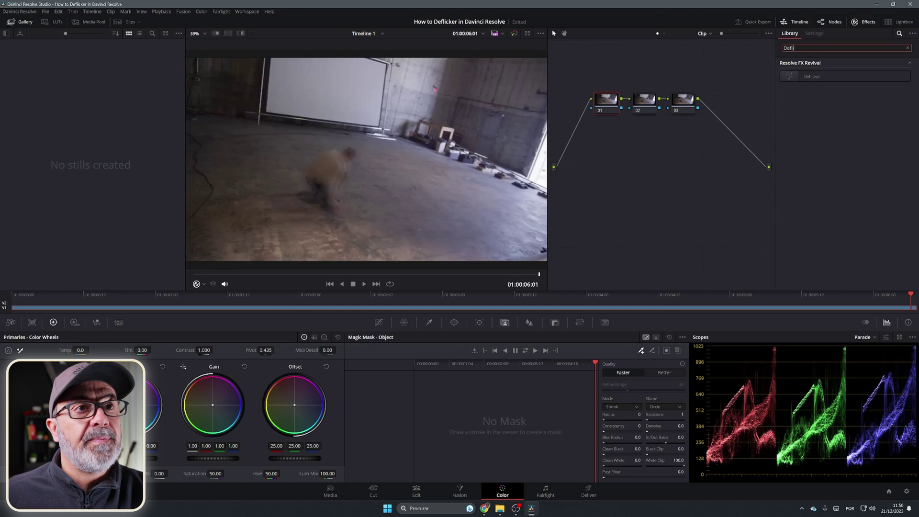
drag(811, 77, 604, 108)
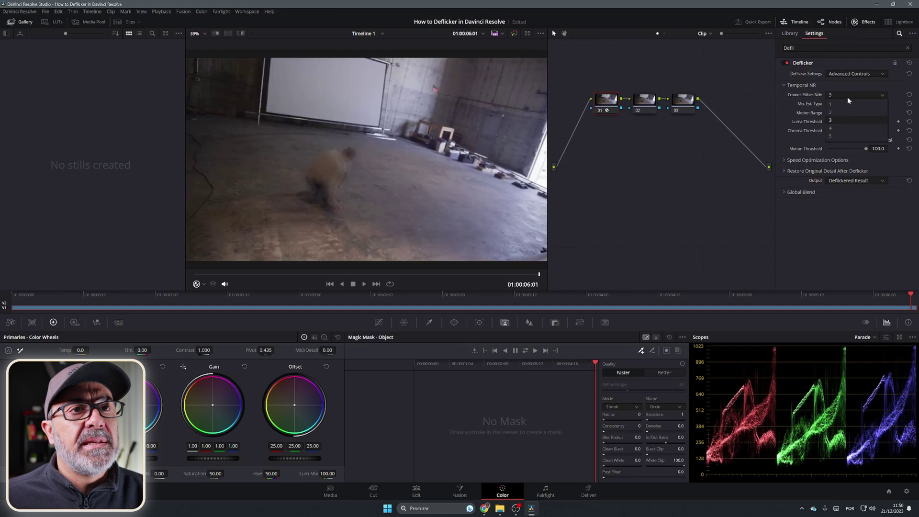
Keep 3 frames either side, set Mo. Est. Type to None, and play the clip.
click(848, 101)
click(850, 104)
click(837, 131)
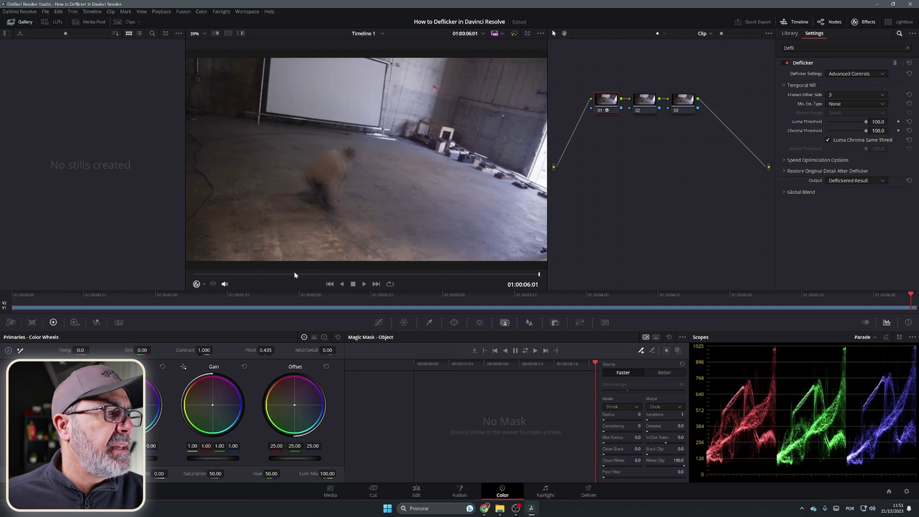
click(206, 275)
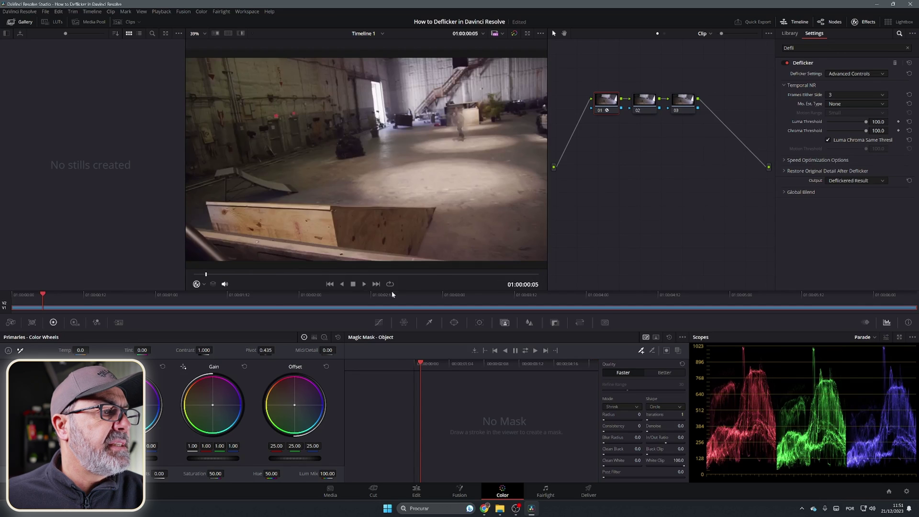
click(364, 284)
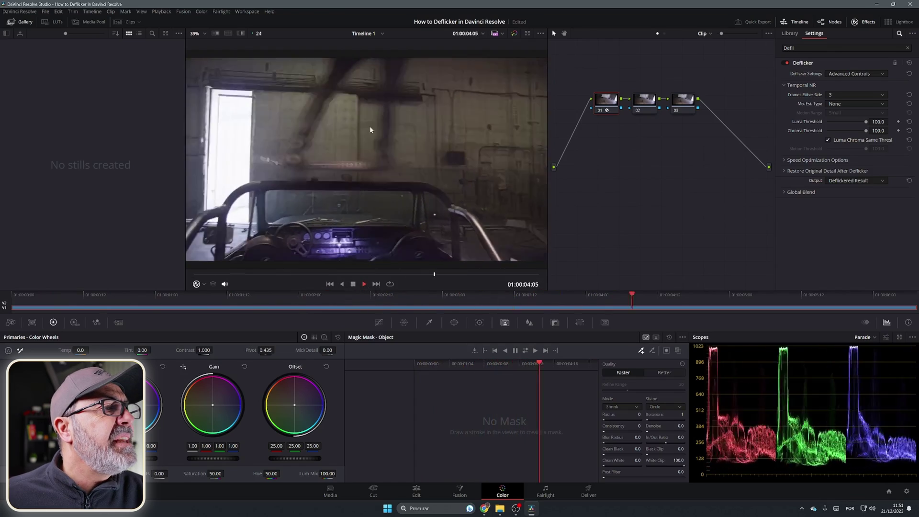
click(353, 284)
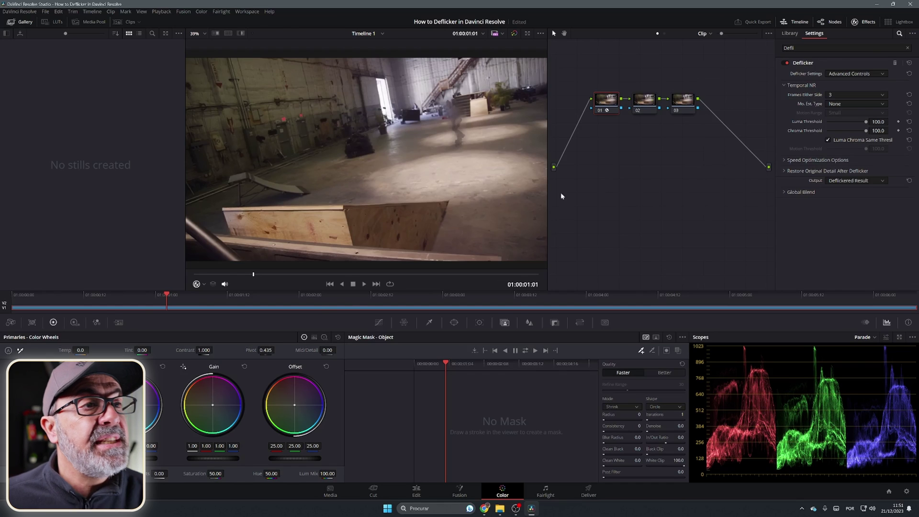
Apply a second Deflicker to node 02: Advanced Controls, Mo. Est. Type None, 1 frame either side.
click(647, 108)
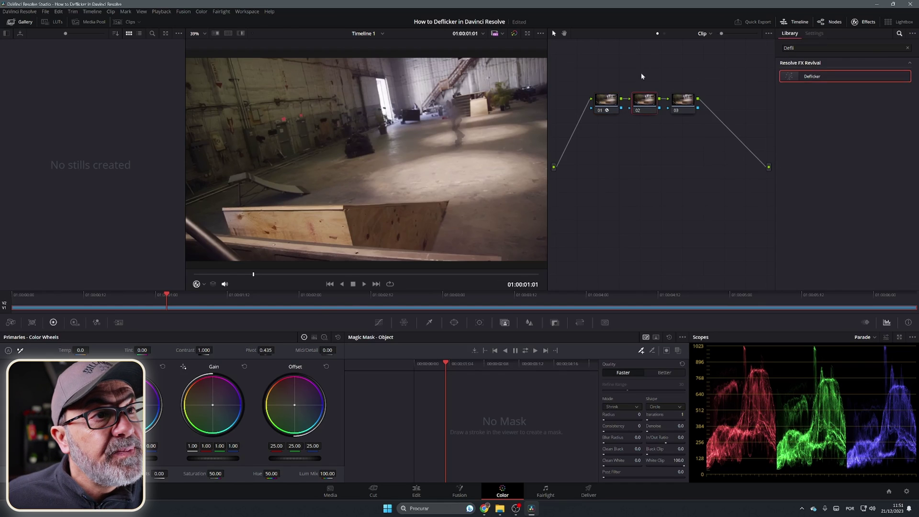
drag(840, 77, 645, 107)
click(855, 73)
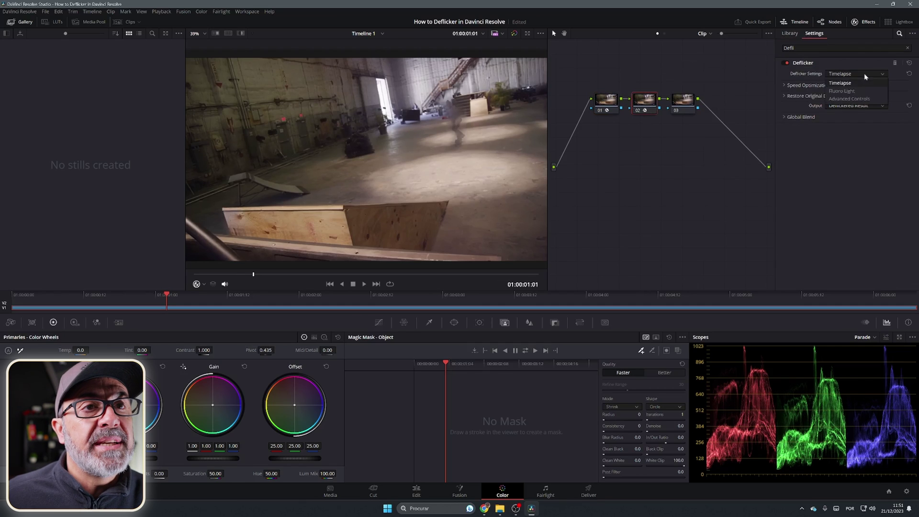
click(855, 99)
click(856, 103)
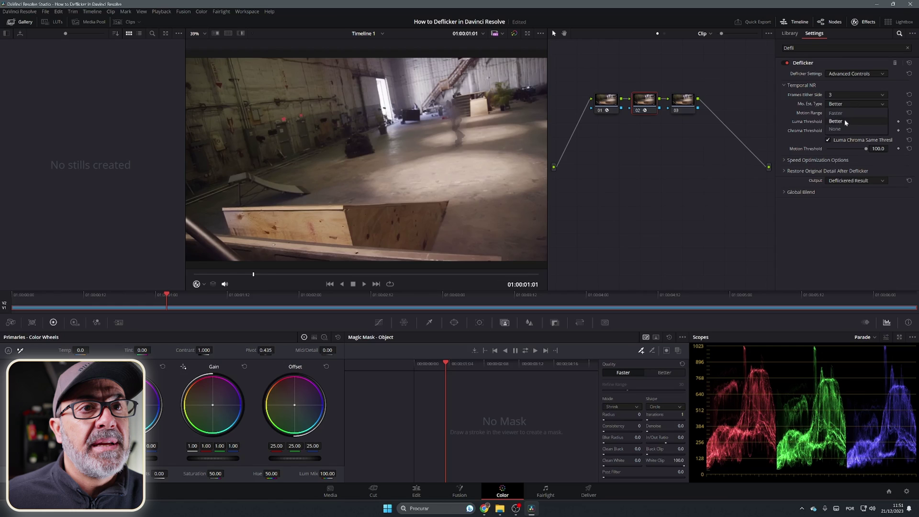
click(835, 129)
click(843, 95)
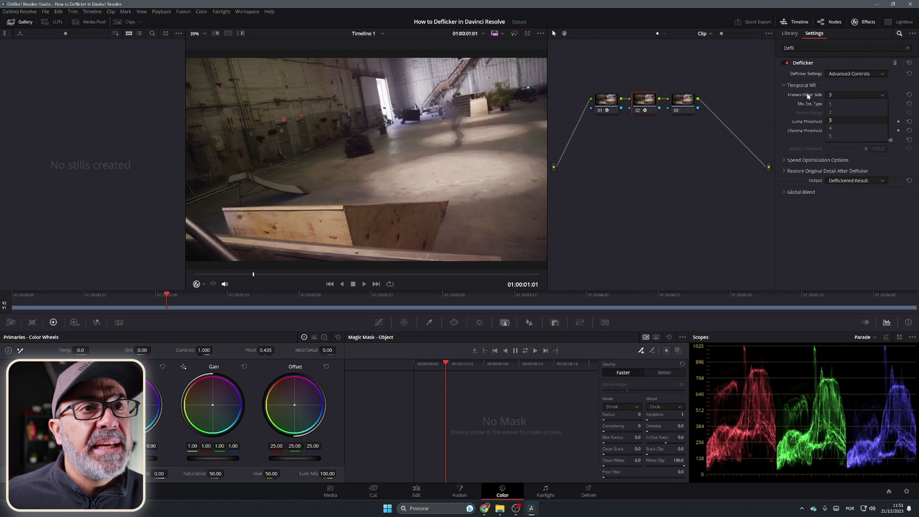
click(839, 104)
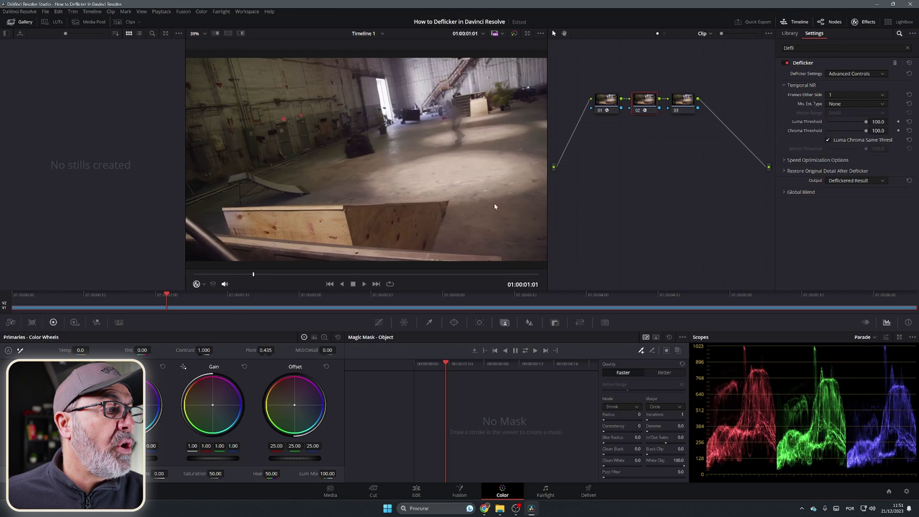
key(Home)
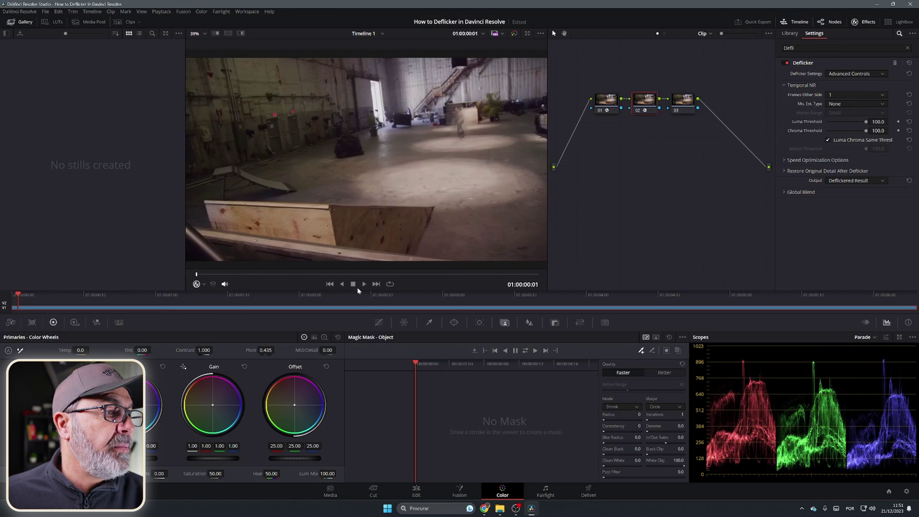
click(364, 284)
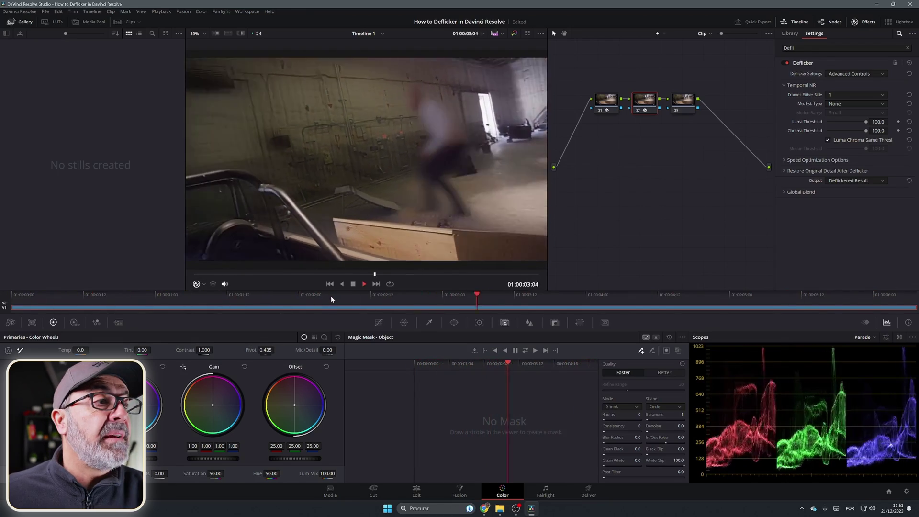
click(364, 284)
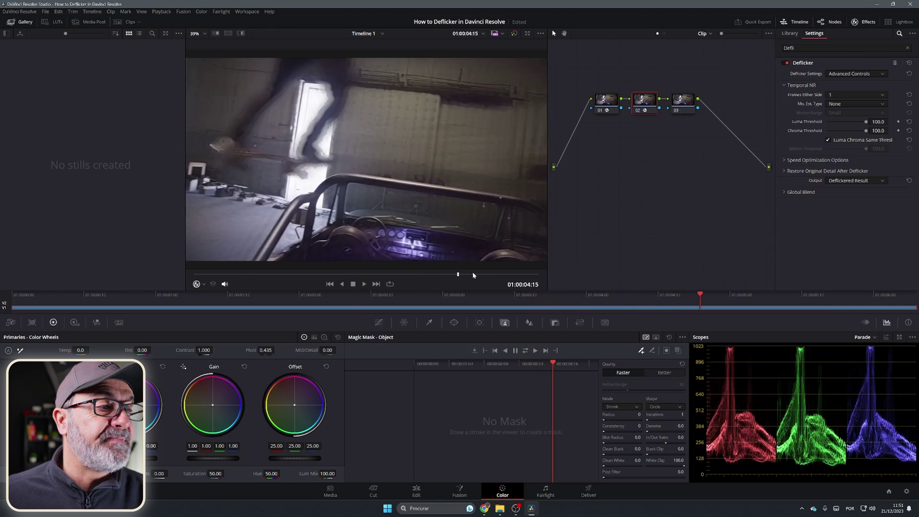
click(365, 276)
drag(365, 277, 335, 275)
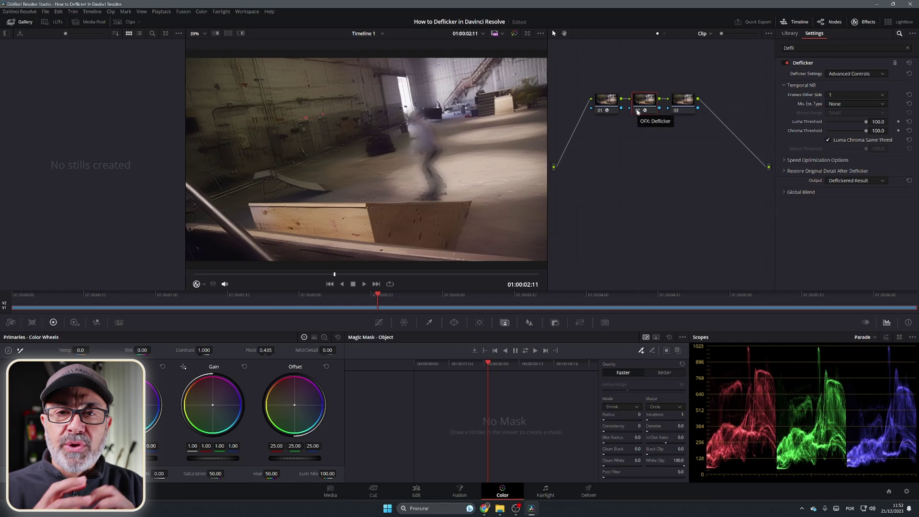
Search the Library for 'Mot' and apply Motion Blur to node 03.
click(676, 106)
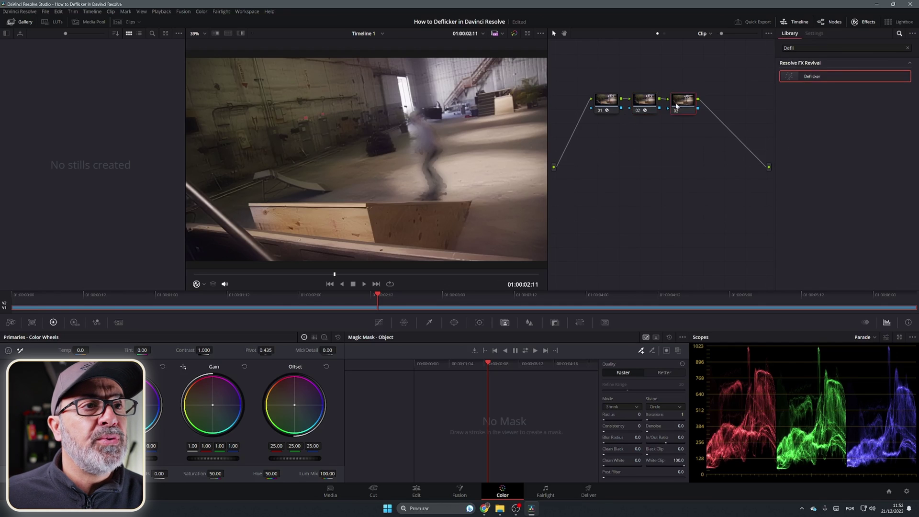
click(794, 48)
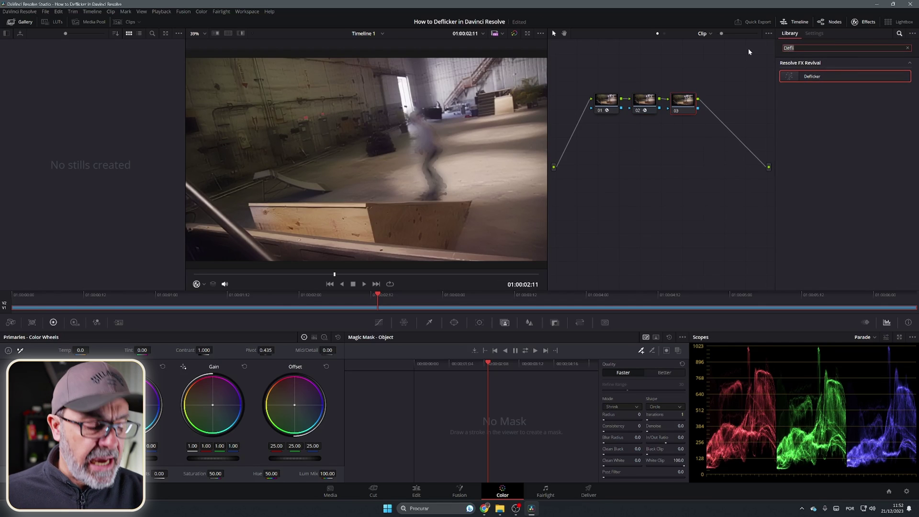
key(ctrl+a)
text(Mot)
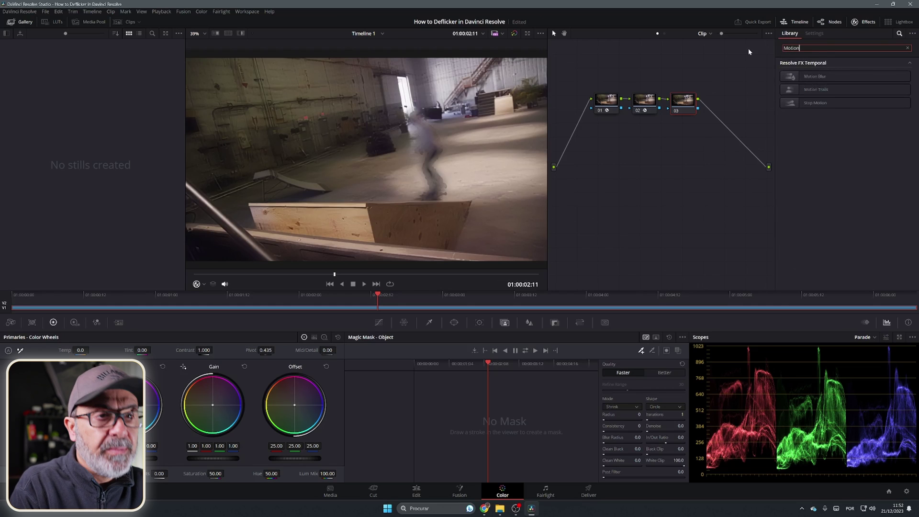
drag(809, 77, 684, 111)
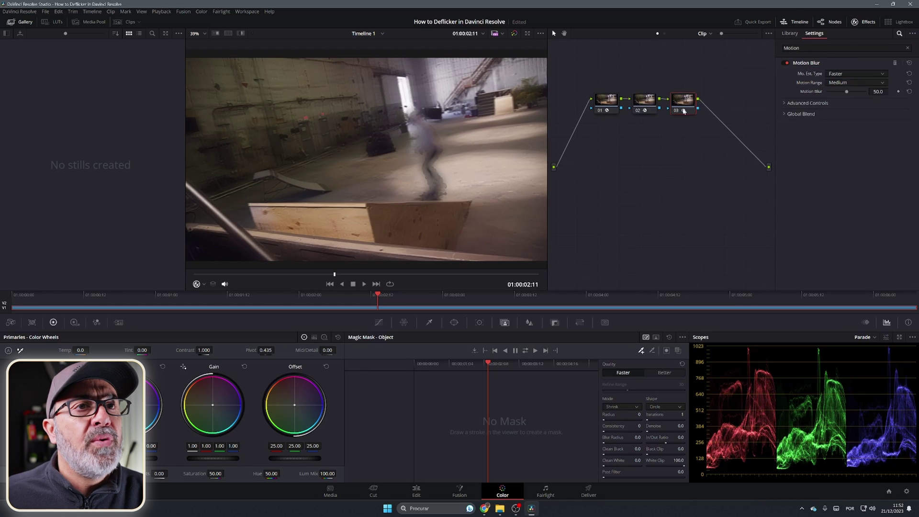
Set the blur's Mo. Est. Type to Better and lower Motion Blur to 14.7.
click(848, 78)
click(839, 91)
drag(846, 92, 833, 98)
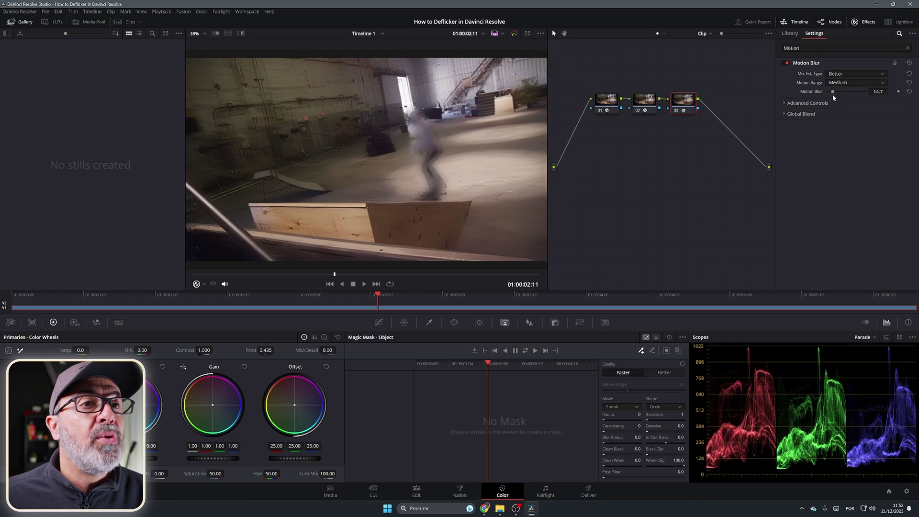
click(784, 103)
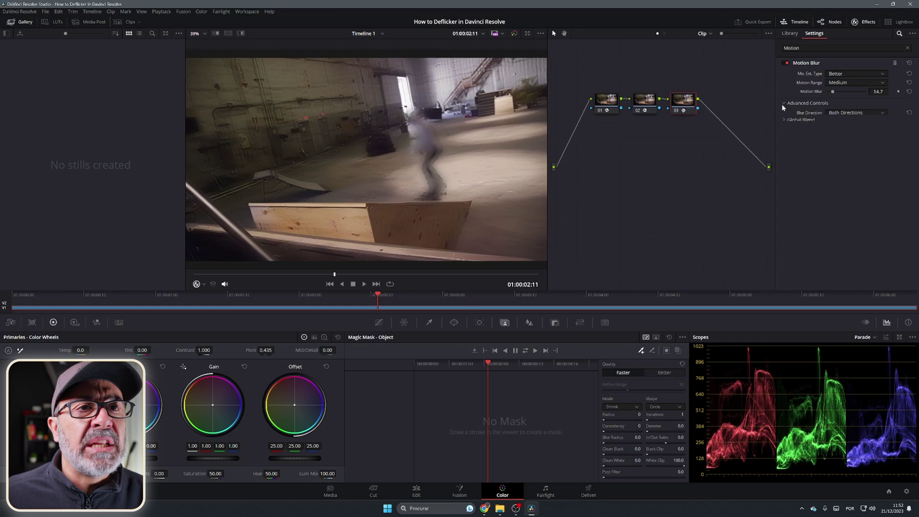
click(784, 103)
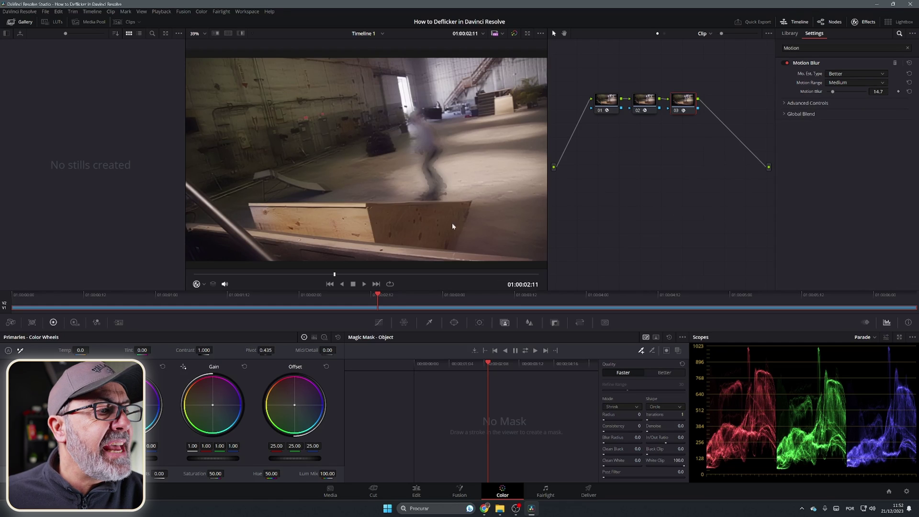
click(329, 284)
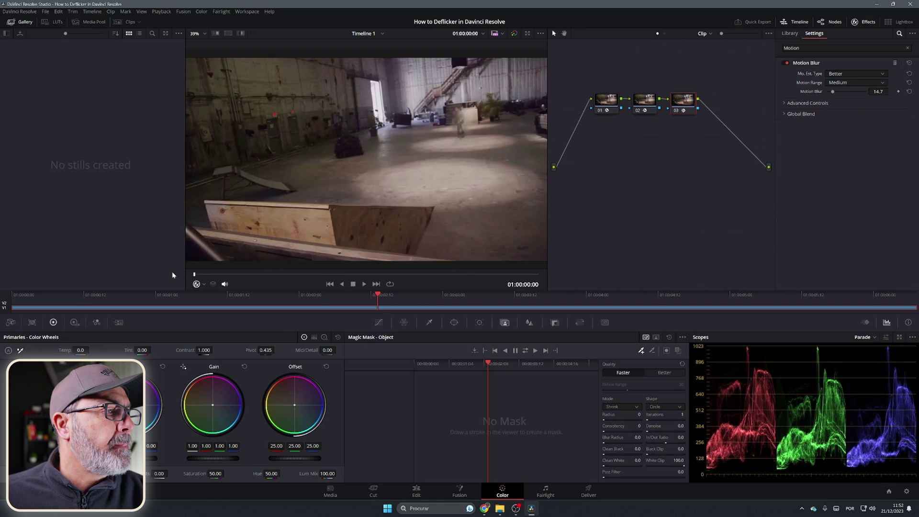
click(364, 284)
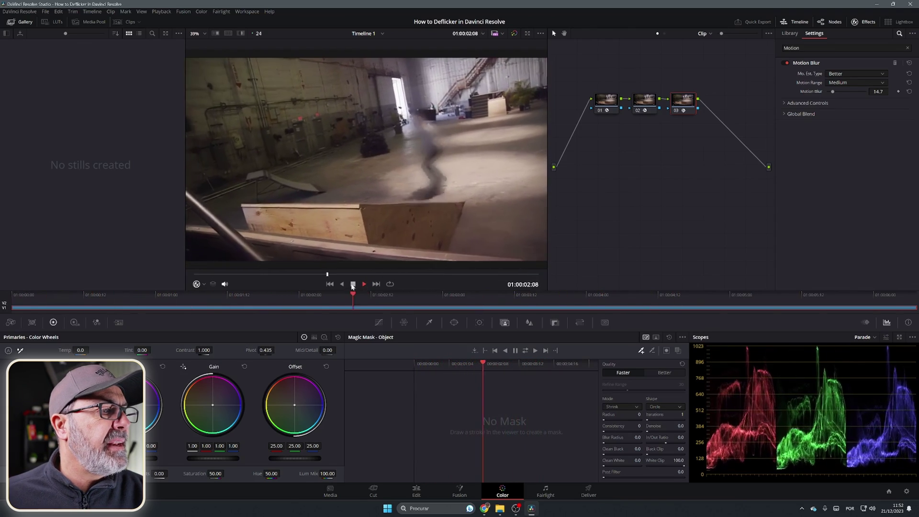
click(416, 491)
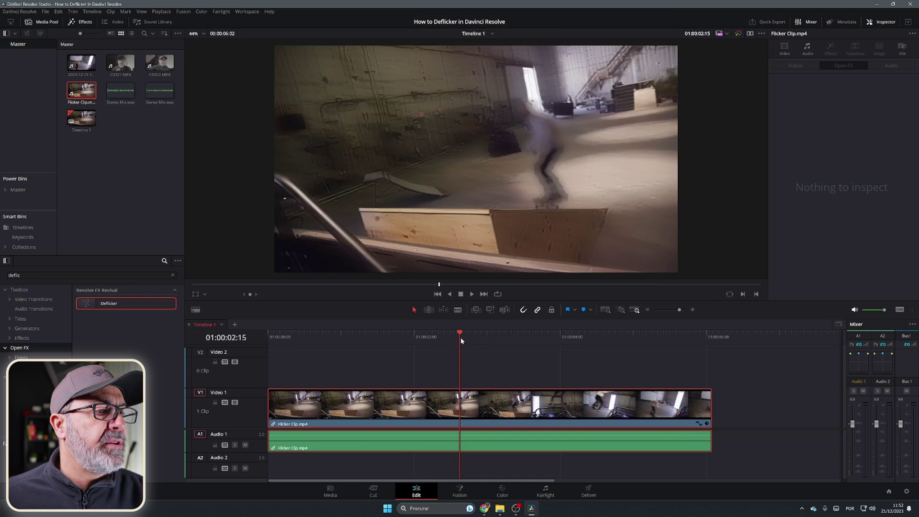
drag(461, 340, 268, 336)
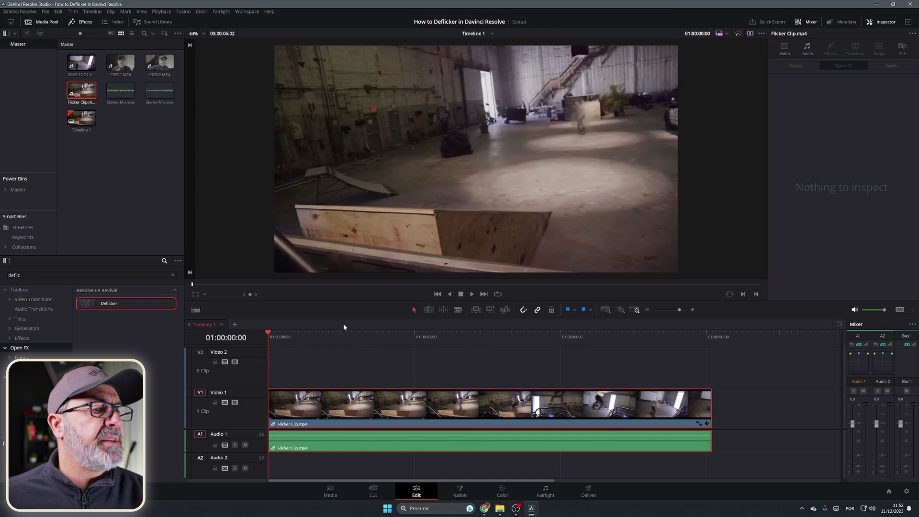
click(472, 294)
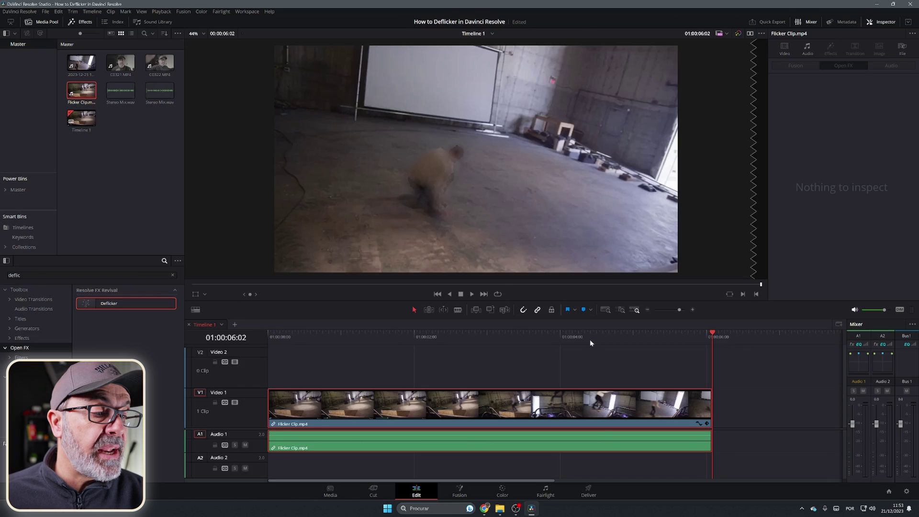
click(502, 492)
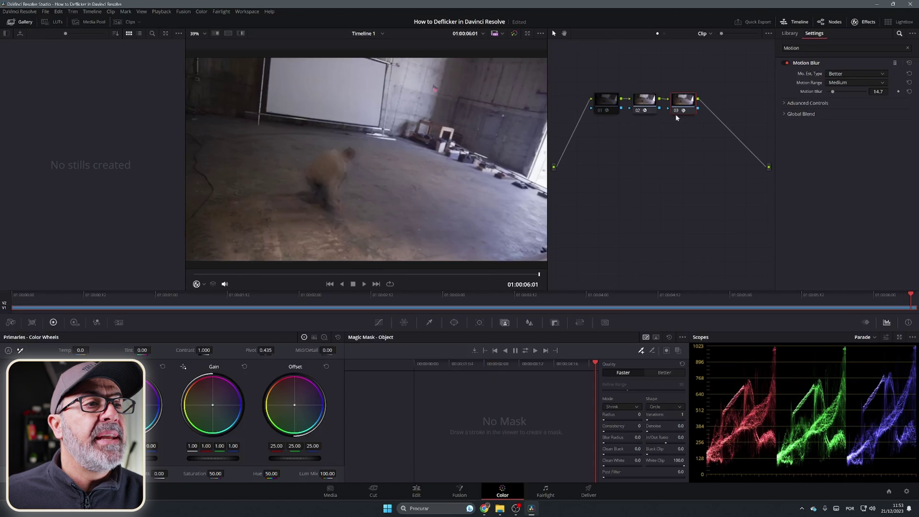
Open the clip in Fusion and insert a Deflicker node from a 'defli' tool search.
click(459, 492)
drag(612, 423, 601, 459)
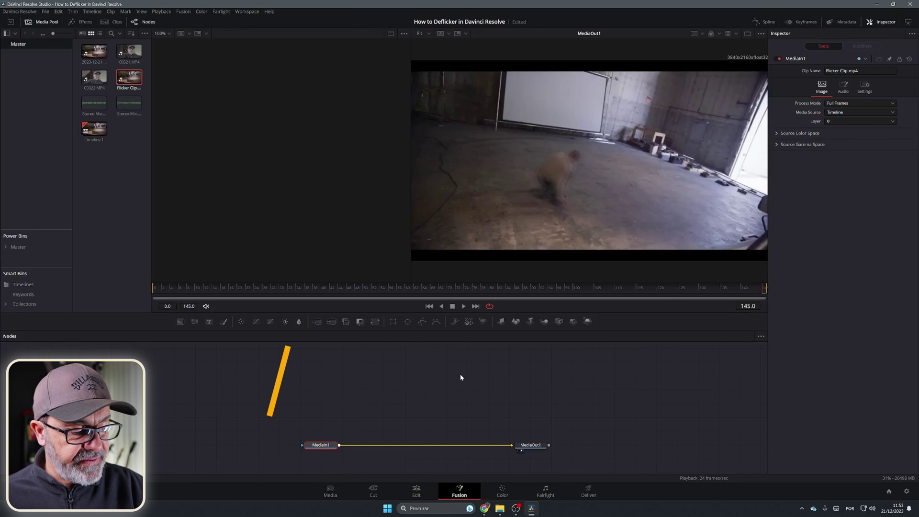
key(shift+space)
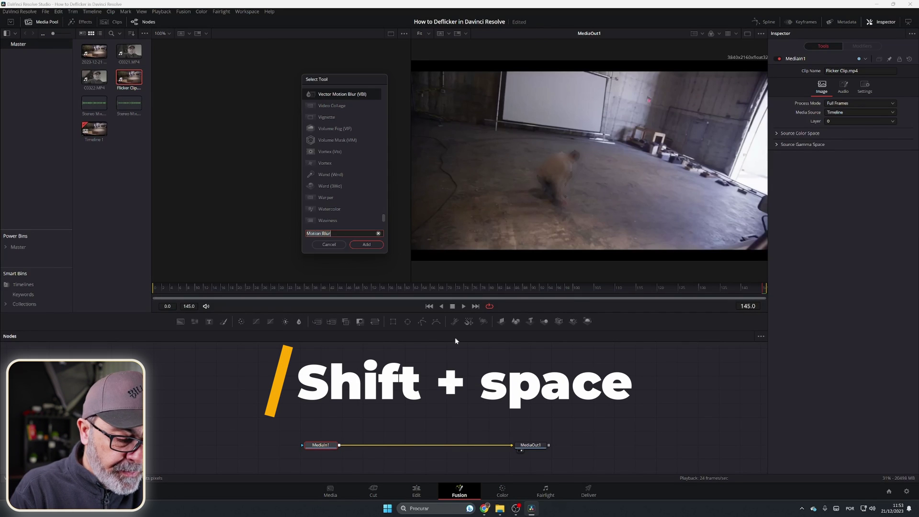
text(defli)
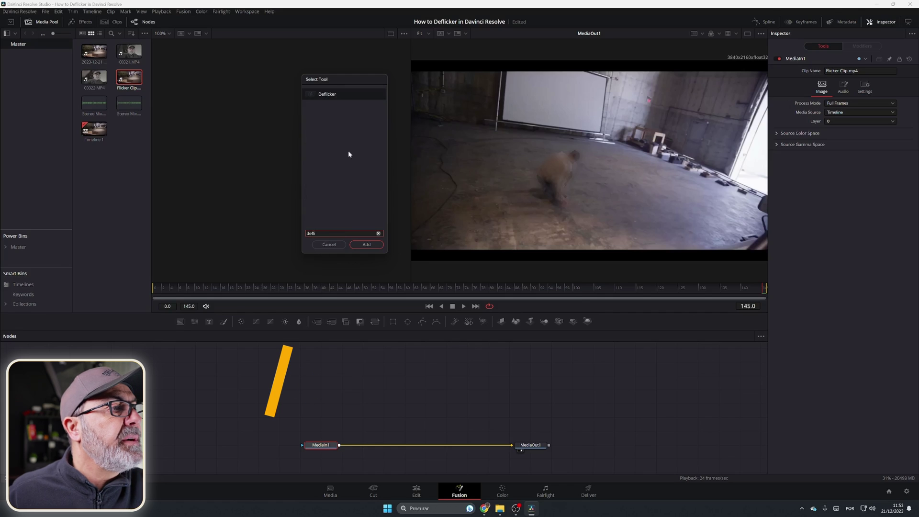
click(338, 96)
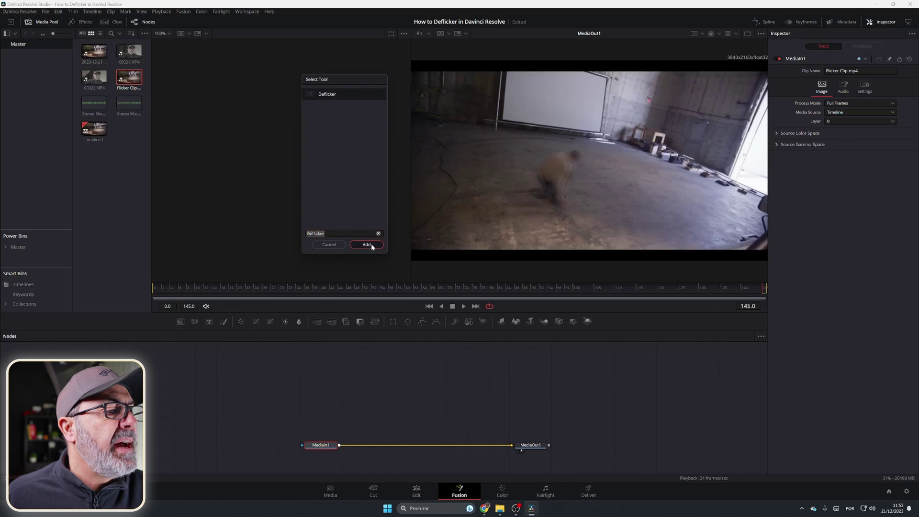
click(367, 244)
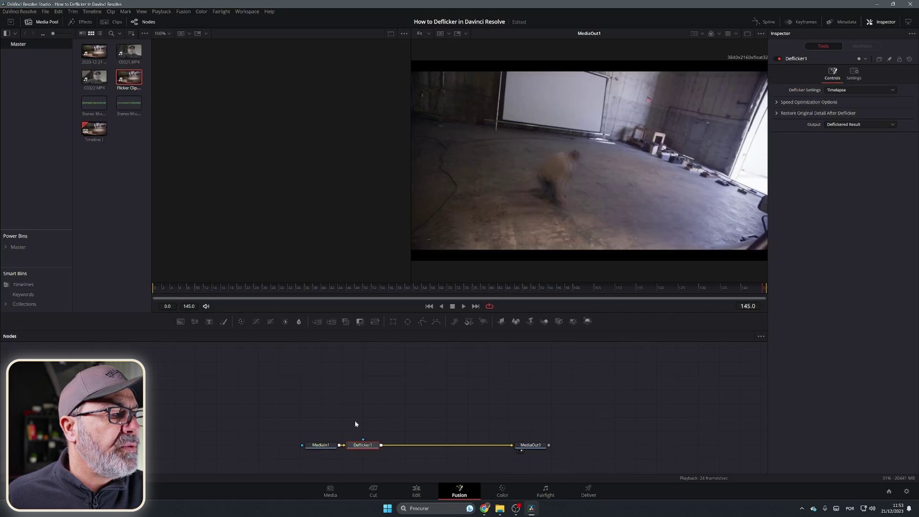
Set Deflicker1 to Advanced Controls with Mo. Est. Type None, then play the clip.
click(856, 91)
click(846, 112)
click(846, 119)
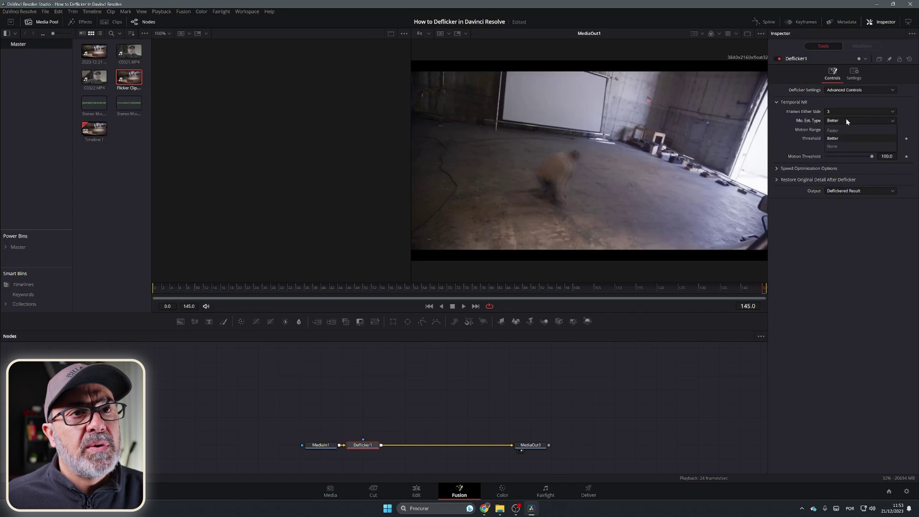
click(839, 142)
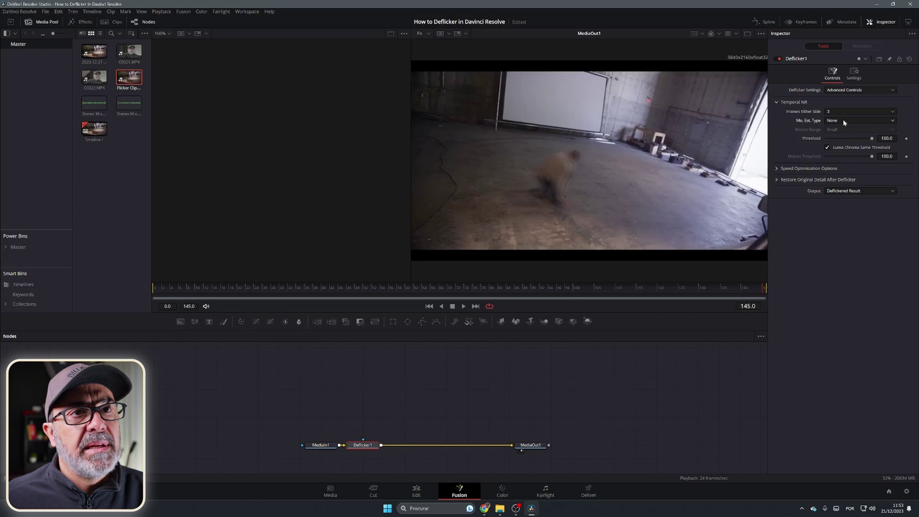
click(461, 307)
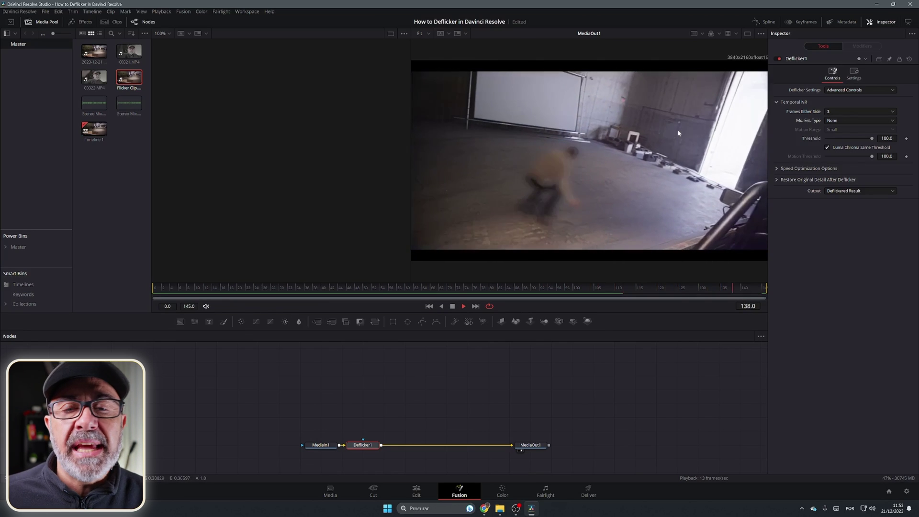
click(452, 306)
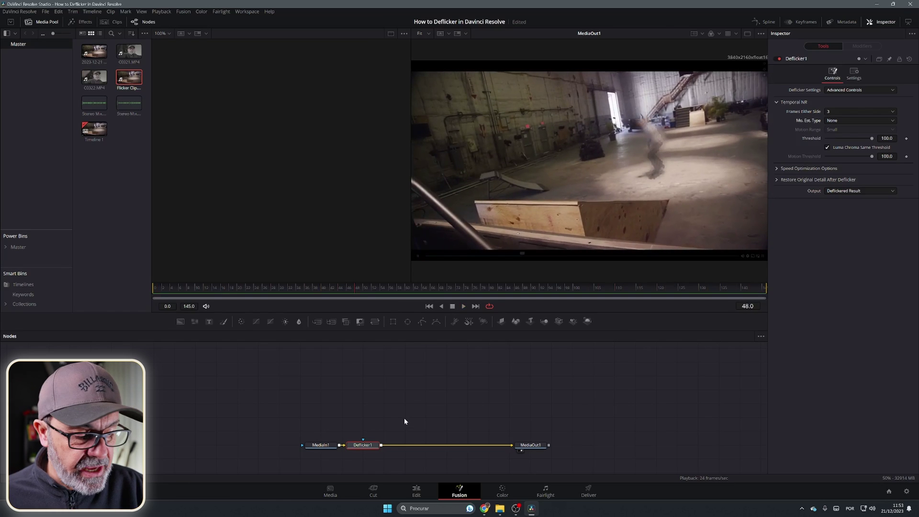
Duplicate Deflicker1 as Deflicker1_1 with 1 frame either side and review playback.
key(ctrl+c)
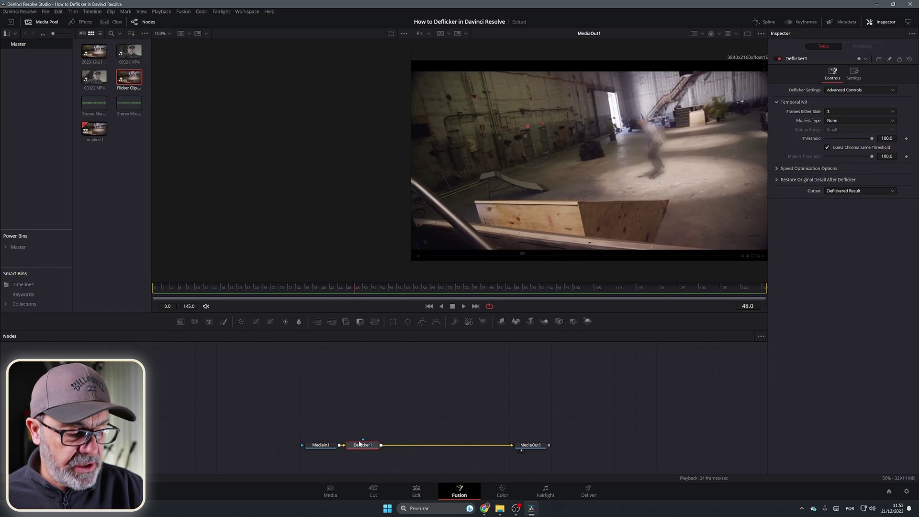
key(ctrl+v)
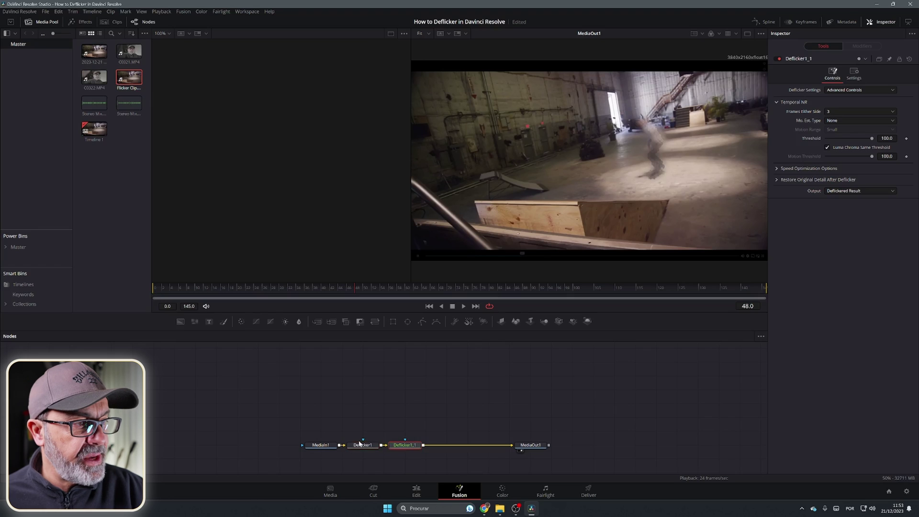
click(881, 112)
click(839, 123)
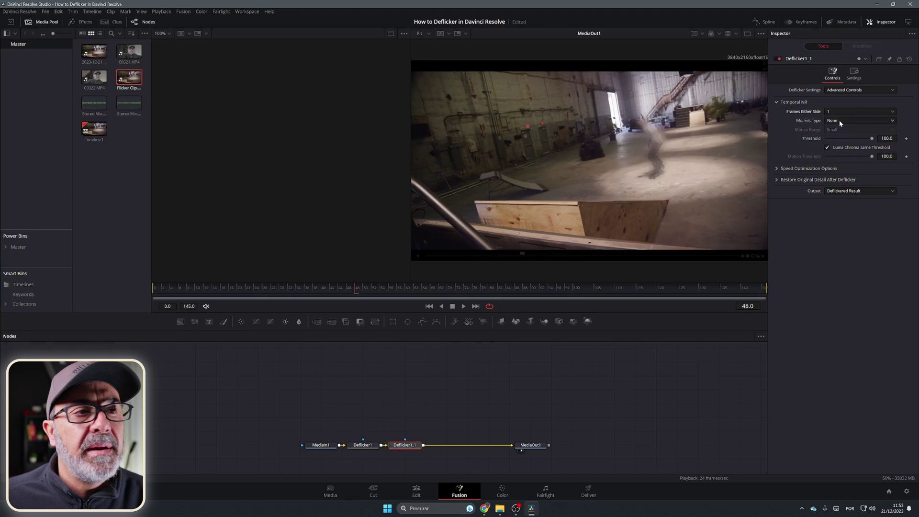
click(464, 306)
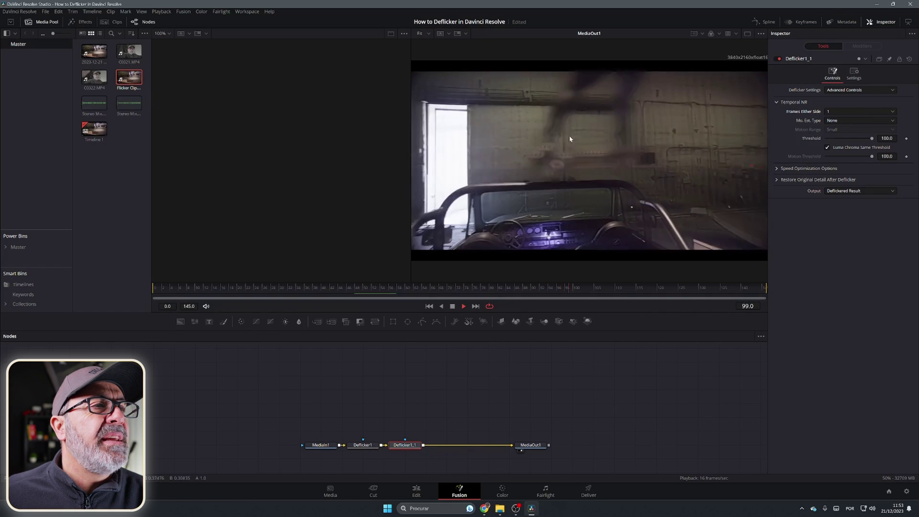
click(455, 287)
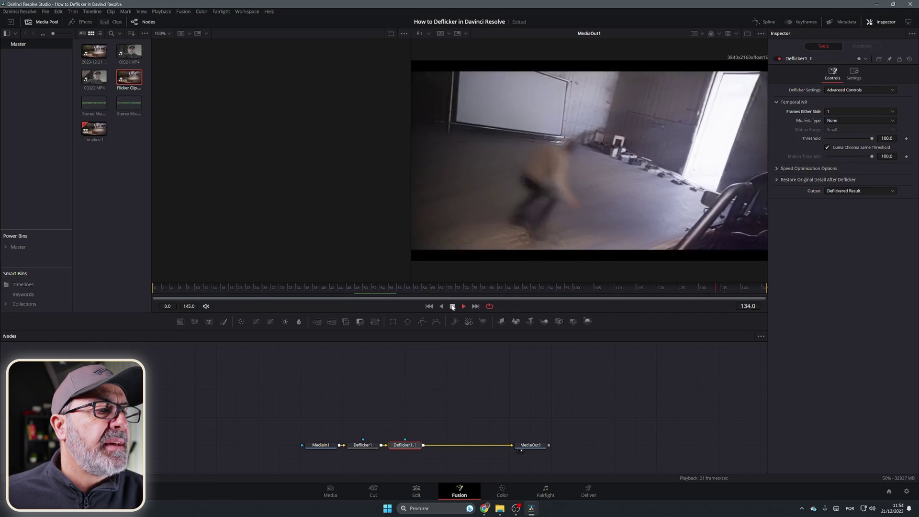
click(433, 288)
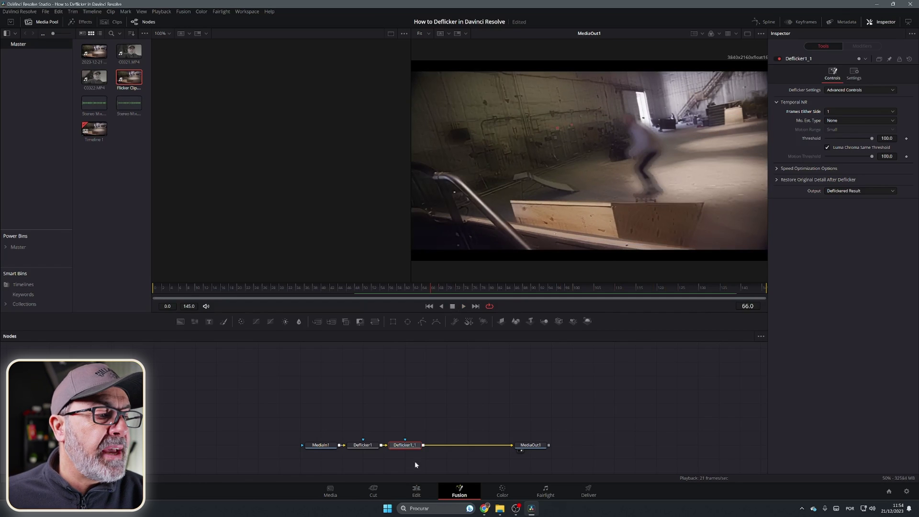
Add a Vector Motion Blur node after Deflicker1_1 and set its Scale to 0.2.
key(shift+space)
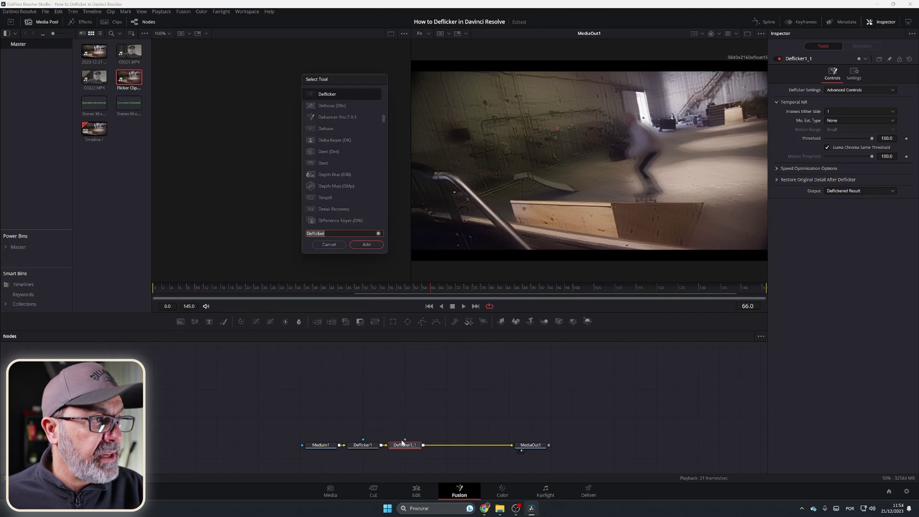
text(motion)
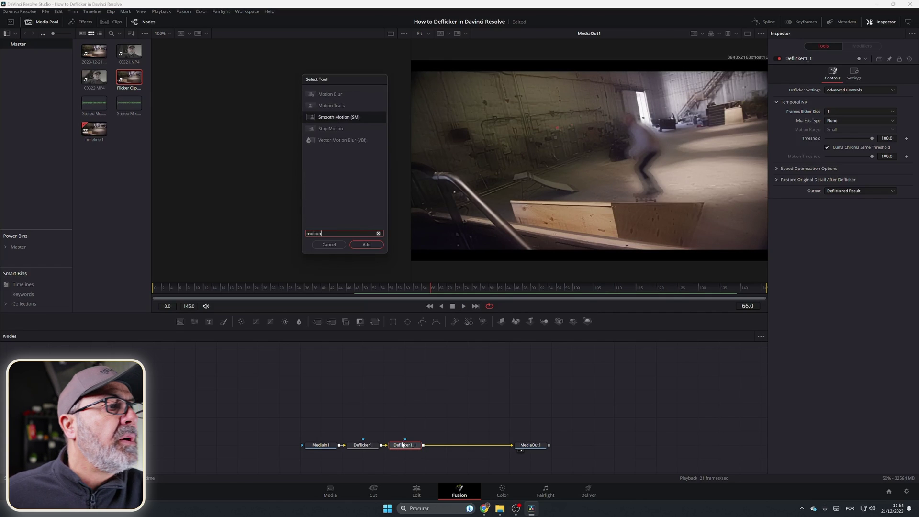
click(329, 95)
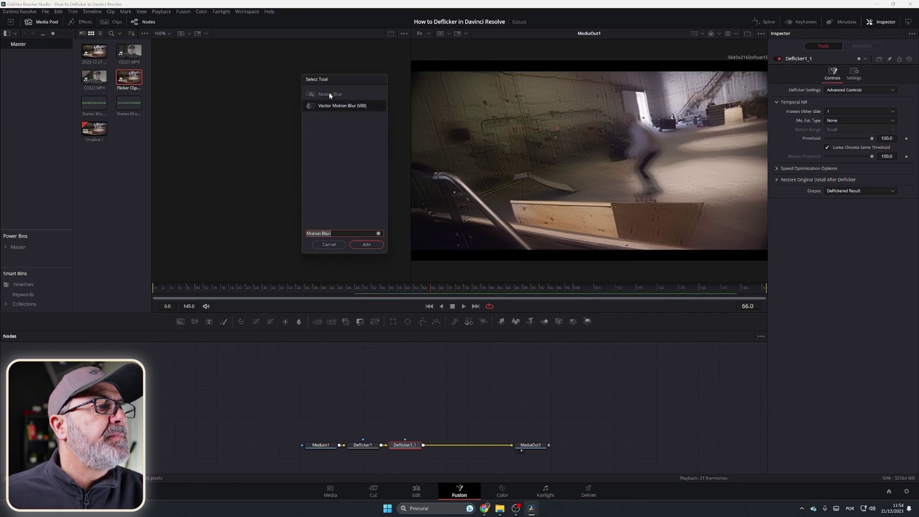
click(367, 244)
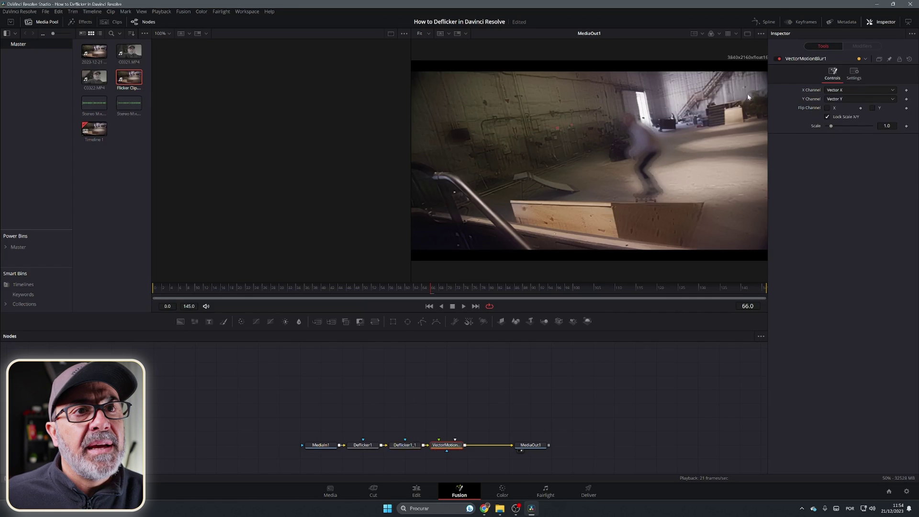
click(887, 125)
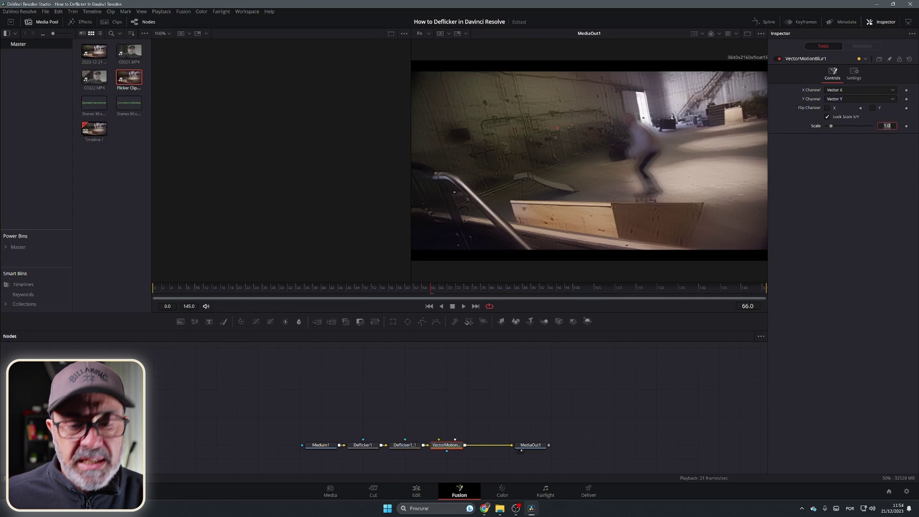
text(0.2)
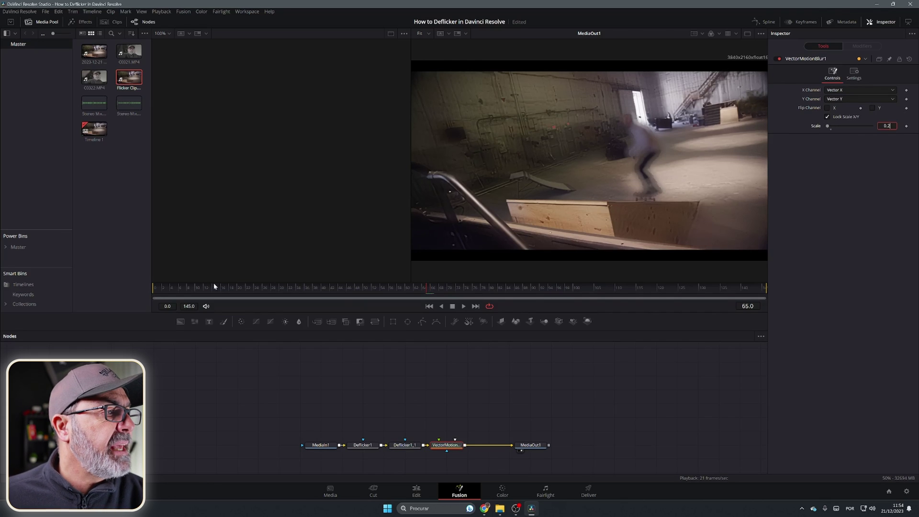
Play the blurred clip from frame 37 to review the result.
click(350, 283)
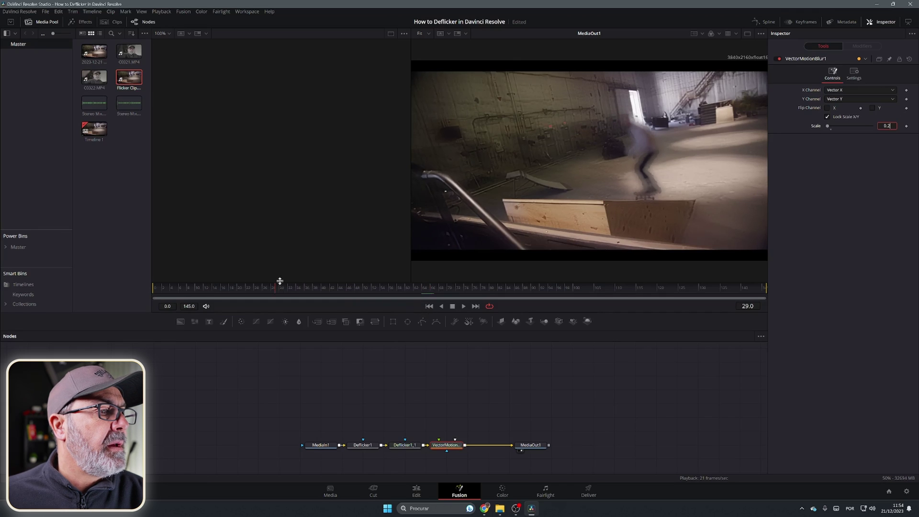
click(307, 284)
key(space)
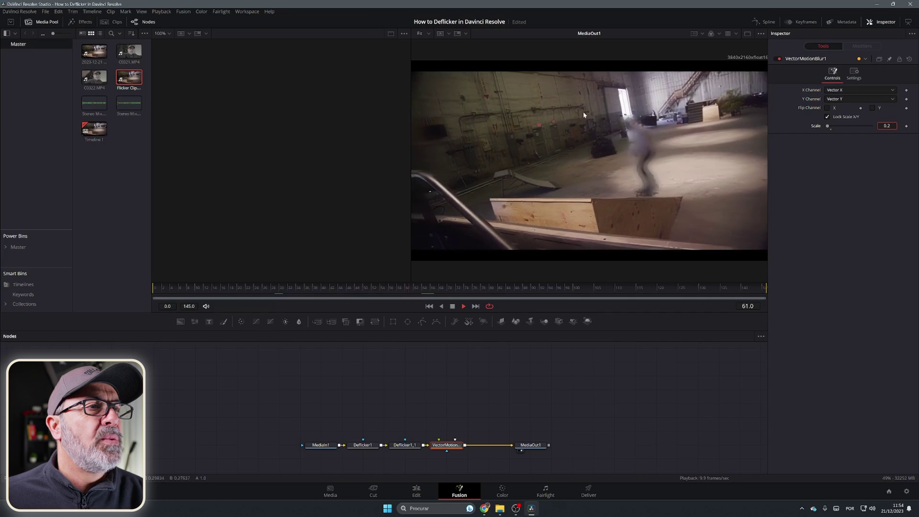
click(453, 307)
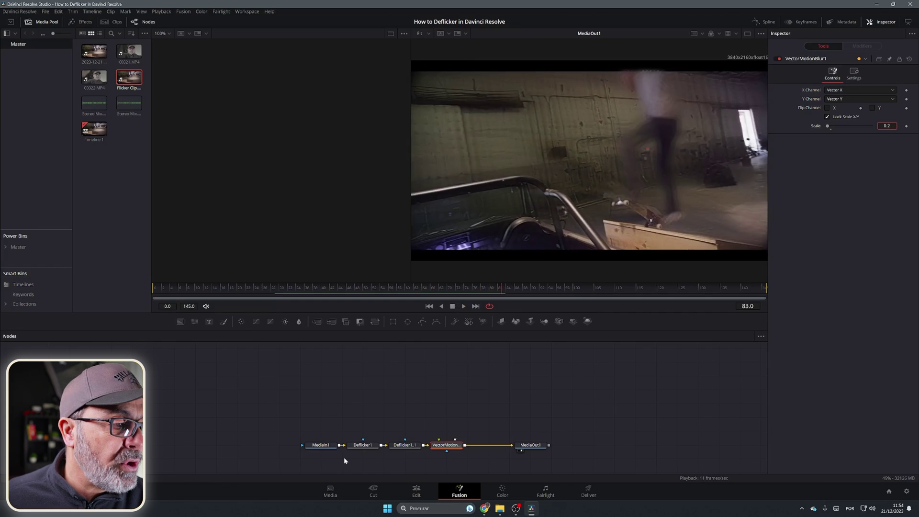
Review the cleaned Flicker Clip.mp4 on the Edit page by scrubbing and playing, then return to its start.
click(410, 491)
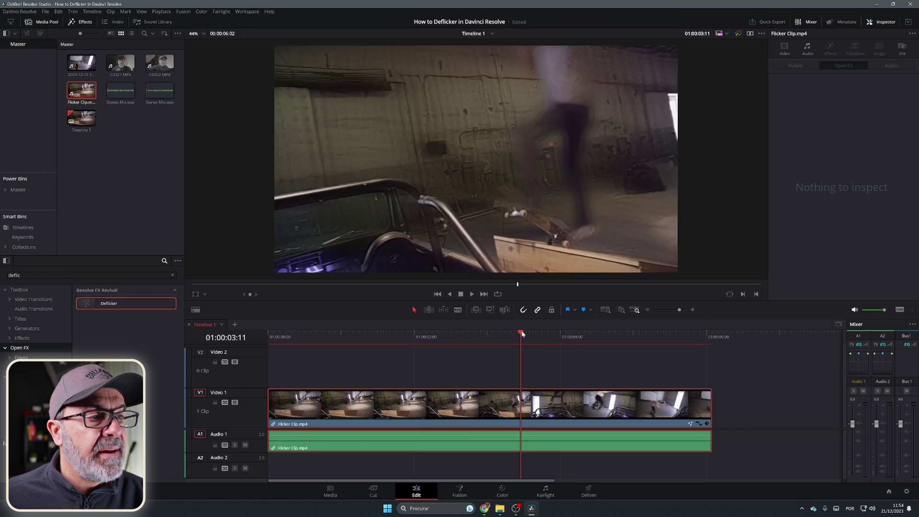
drag(522, 334, 269, 346)
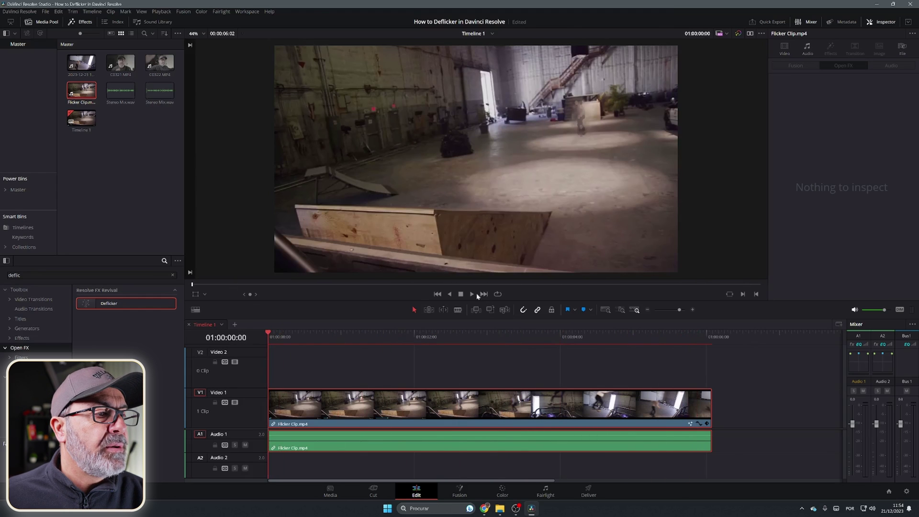
click(472, 294)
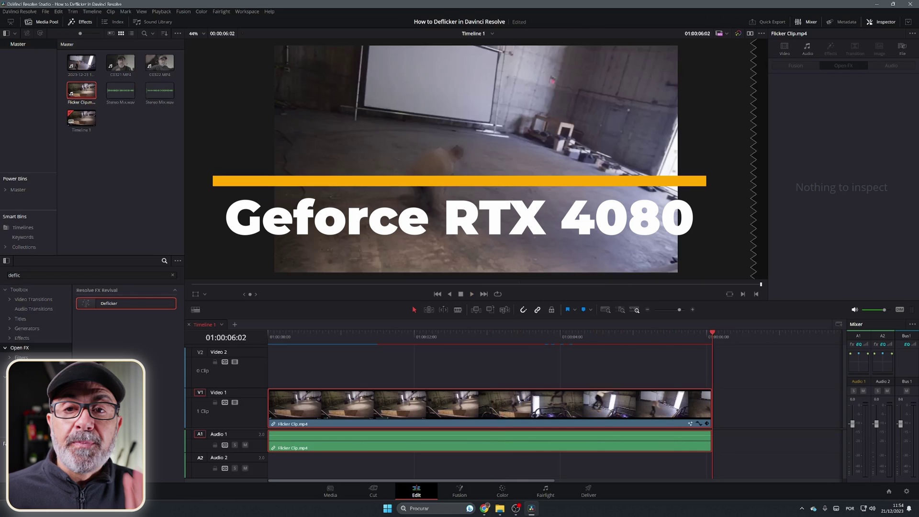
drag(713, 334, 265, 359)
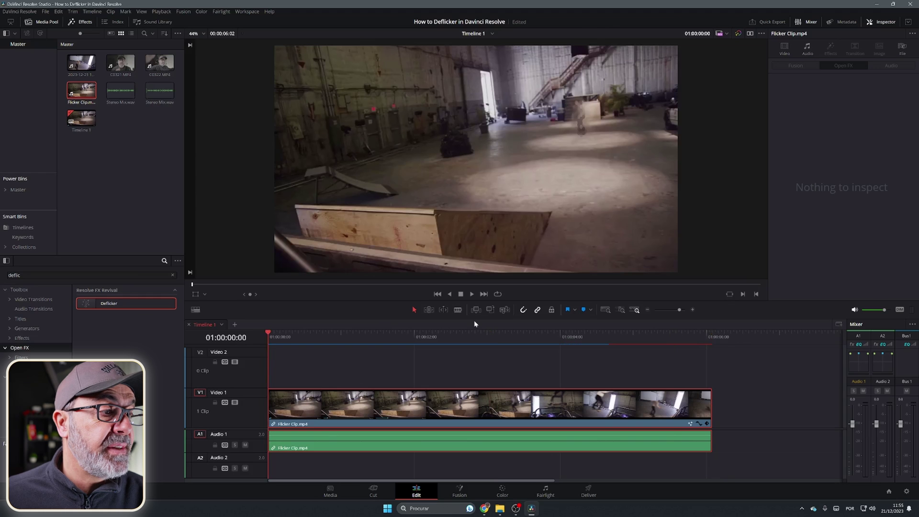
click(472, 294)
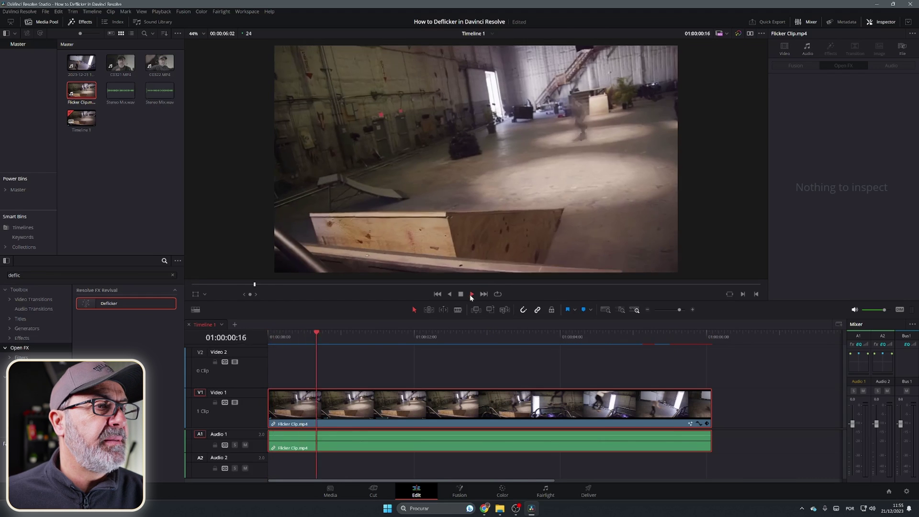